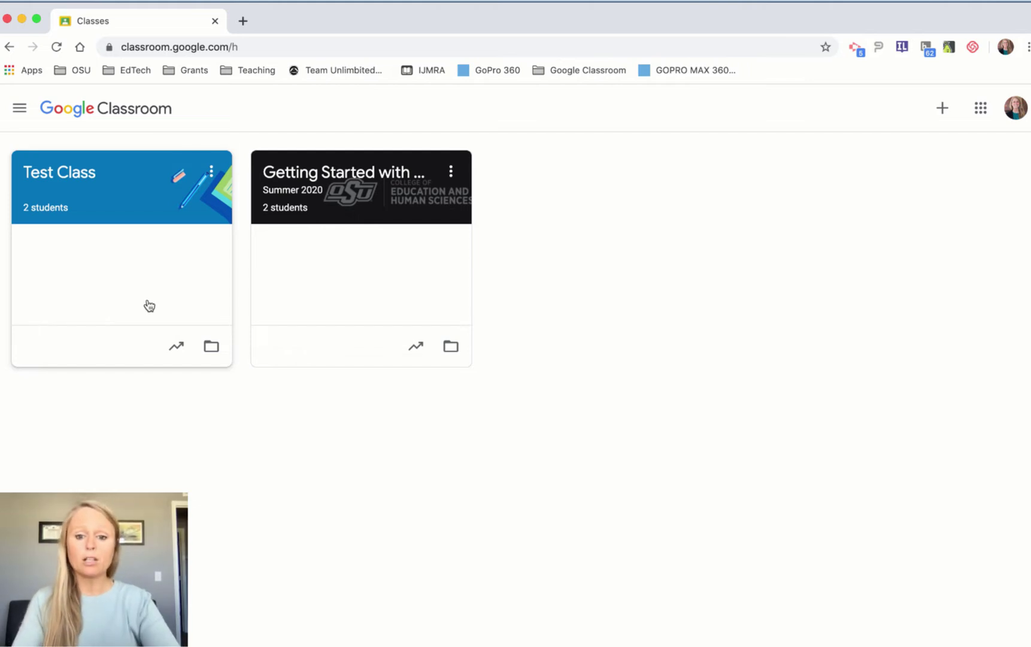
# Open Test Class, view its class code enlarged and in full screen, and close the code display.
pyautogui.click(76, 179)
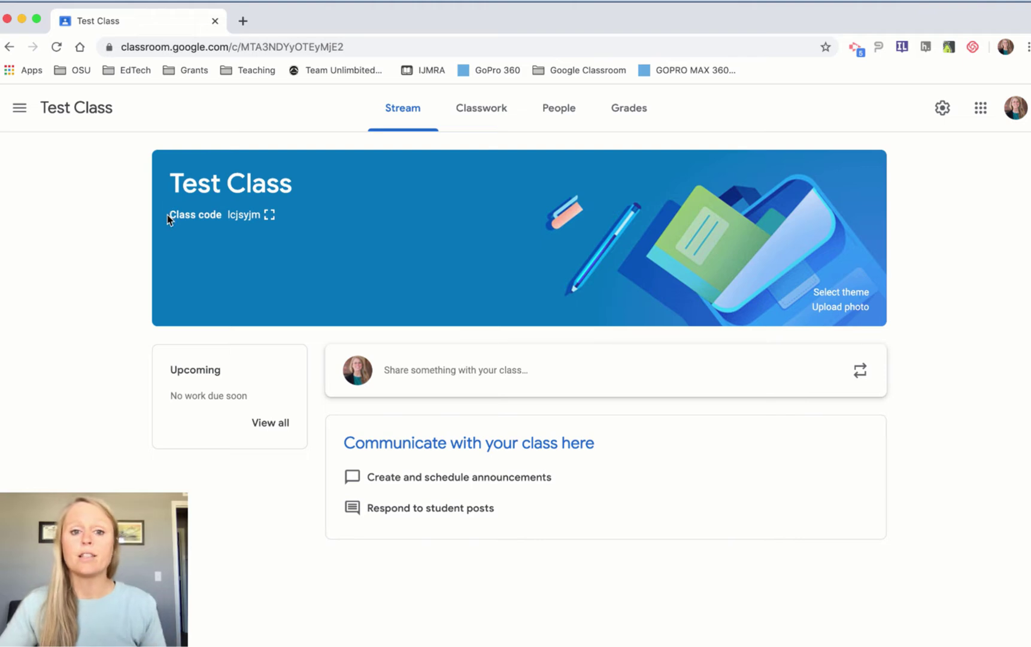
pyautogui.moveTo(170, 215); pyautogui.dragTo(216, 217)
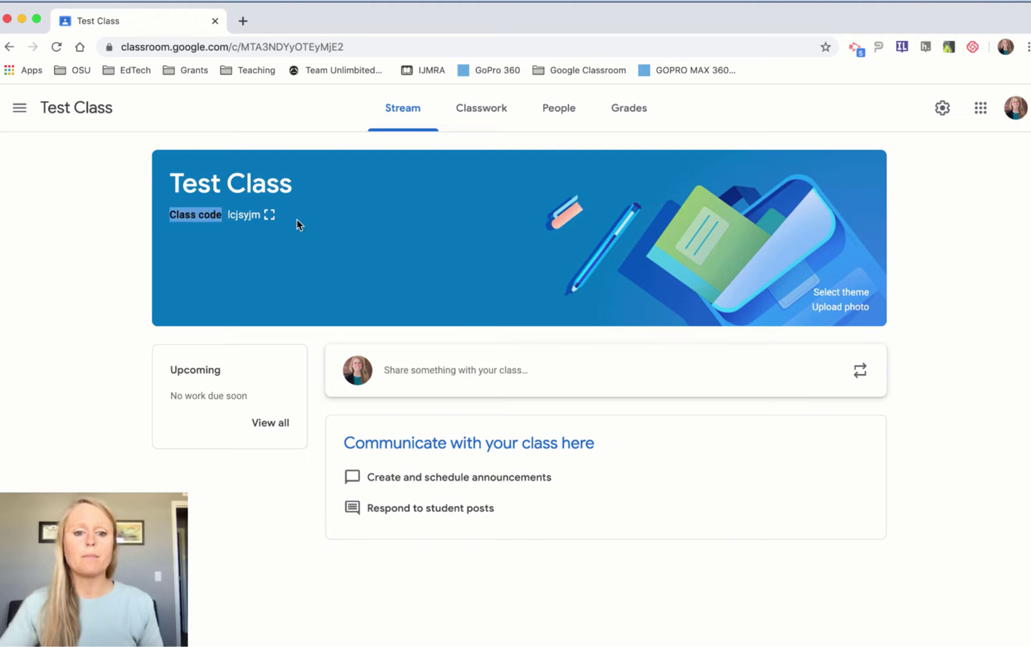
pyautogui.click(271, 217)
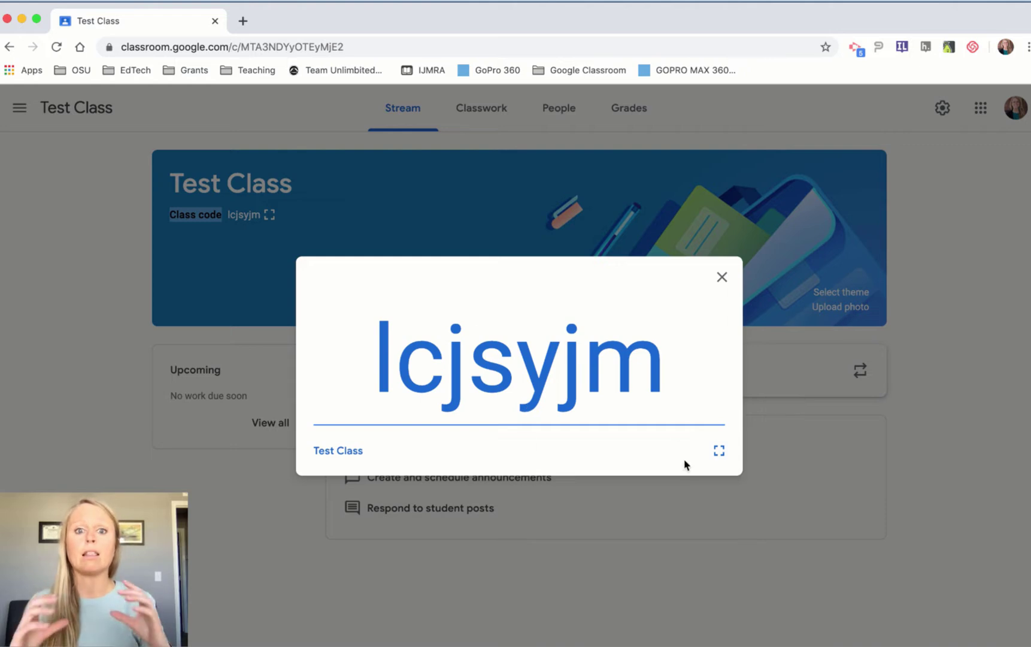
pyautogui.click(719, 451)
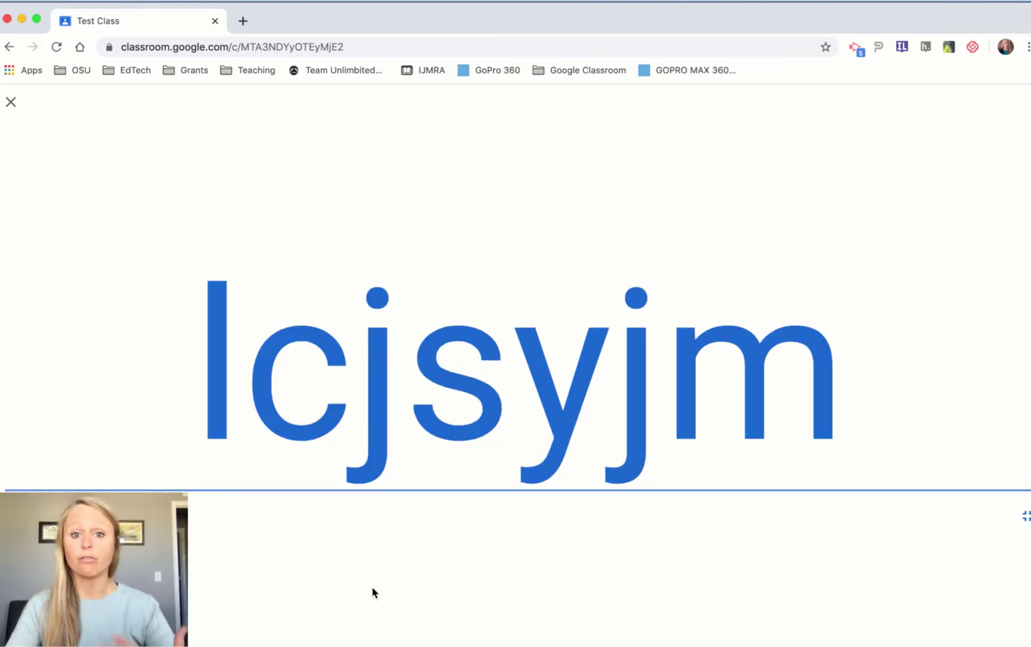
pyautogui.click(1012, 517)
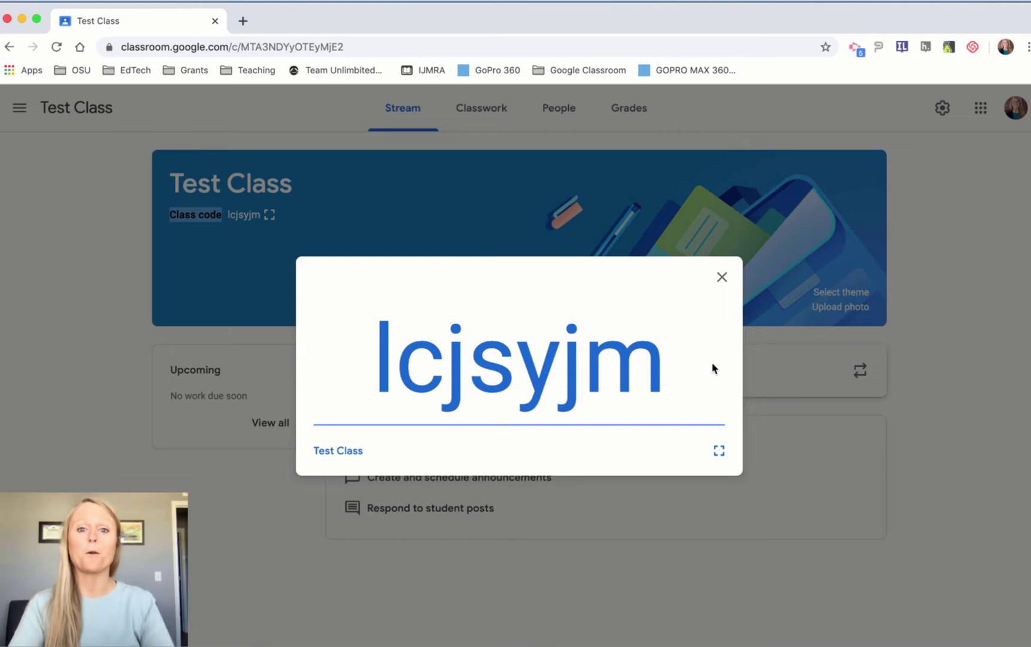
pyautogui.click(723, 278)
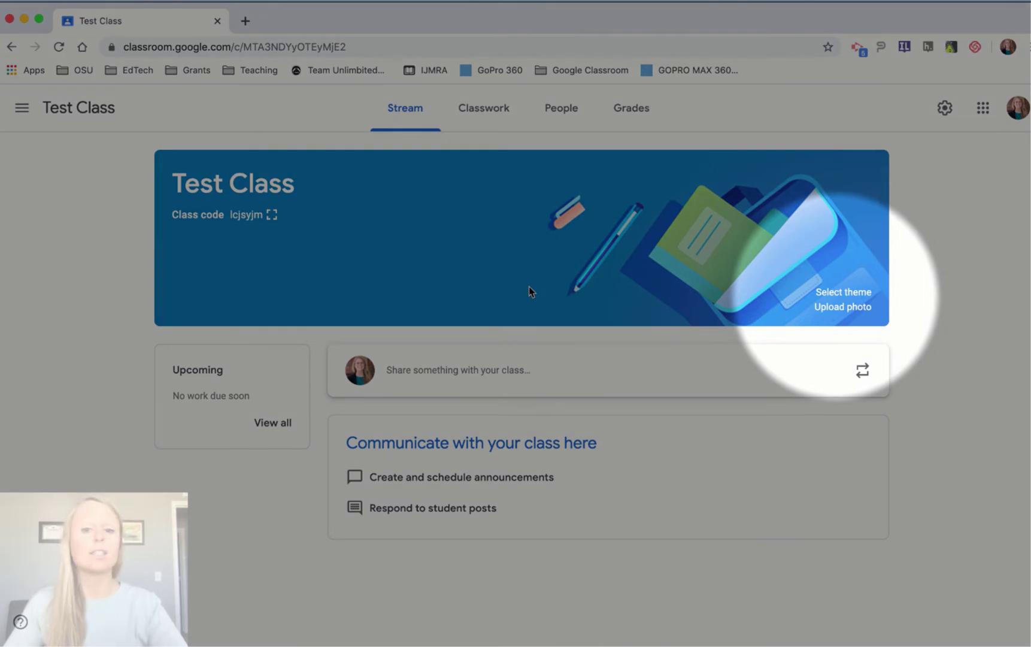
# Look through the English & History and Math & Science banner themes and the photo upload option, leaving both without a choice.
pyautogui.click(843, 293)
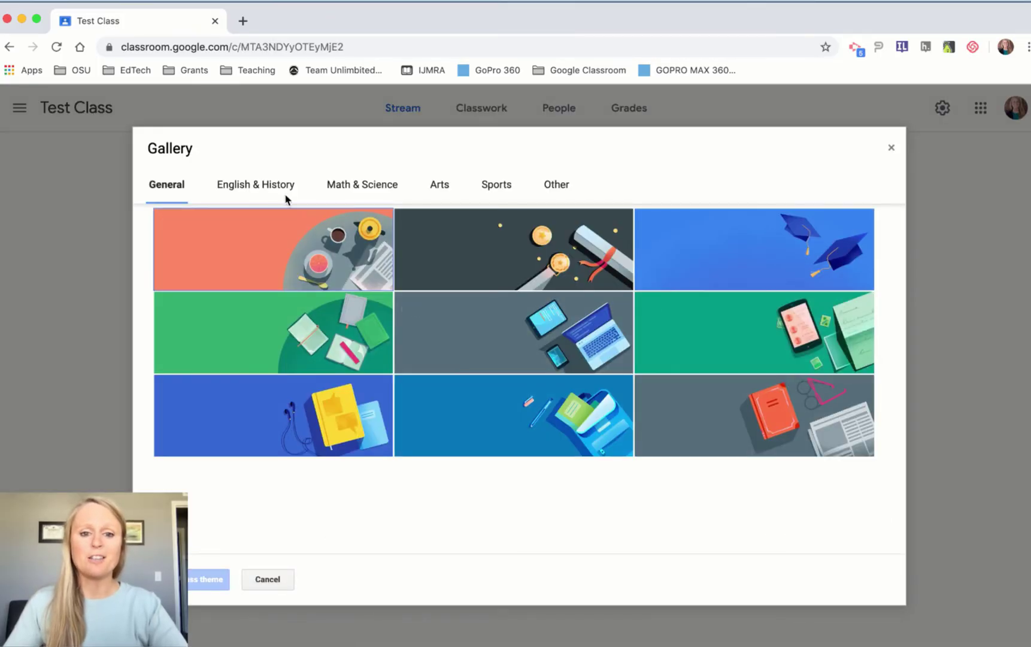
pyautogui.click(282, 190)
pyautogui.click(378, 188)
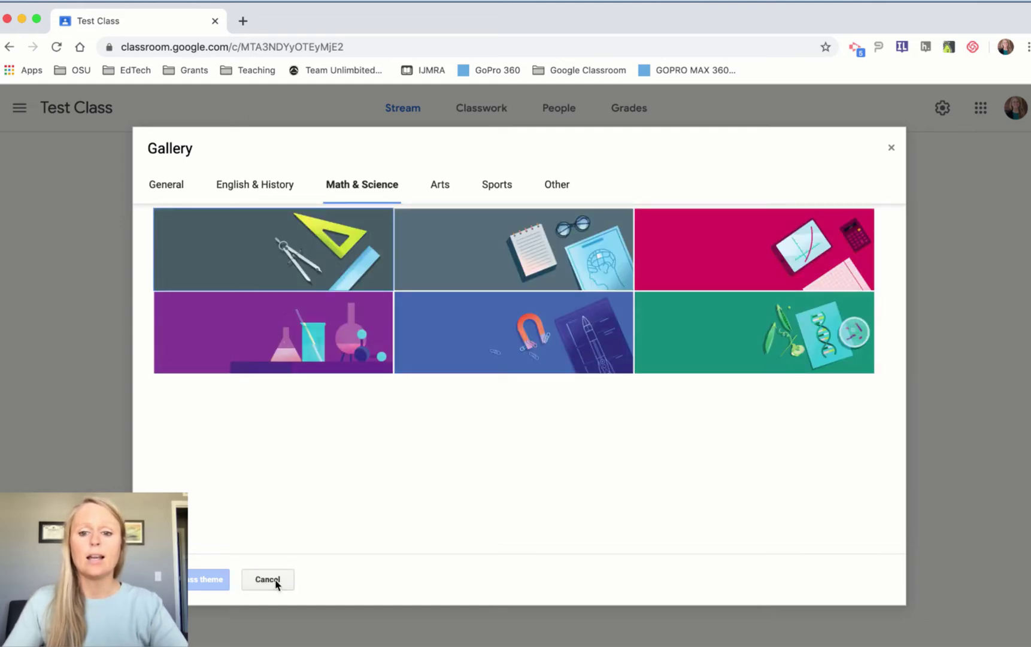
pyautogui.click(268, 579)
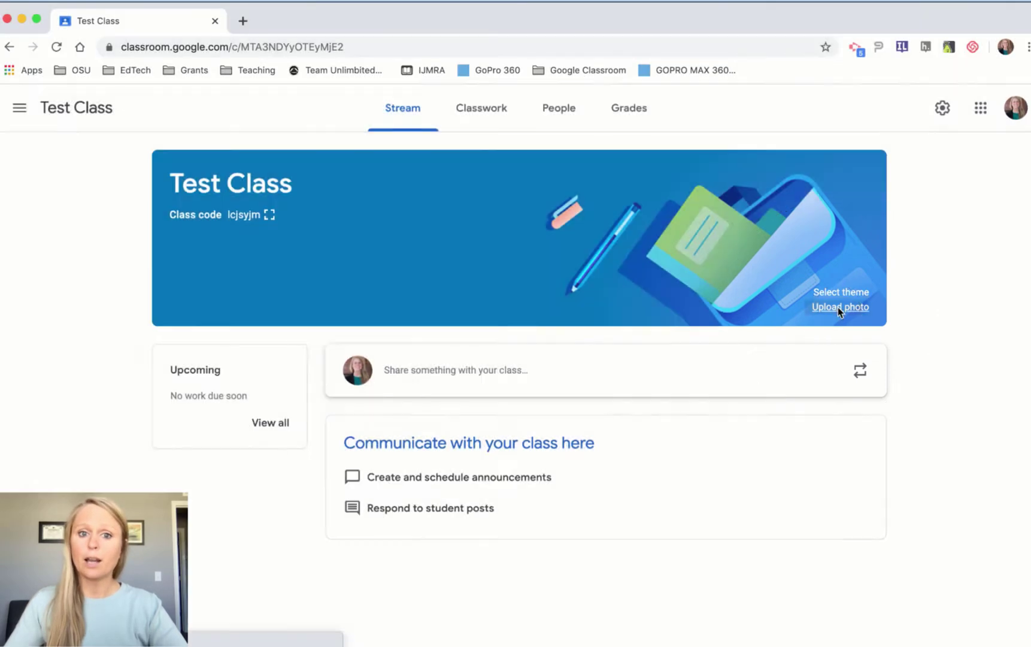
pyautogui.click(838, 307)
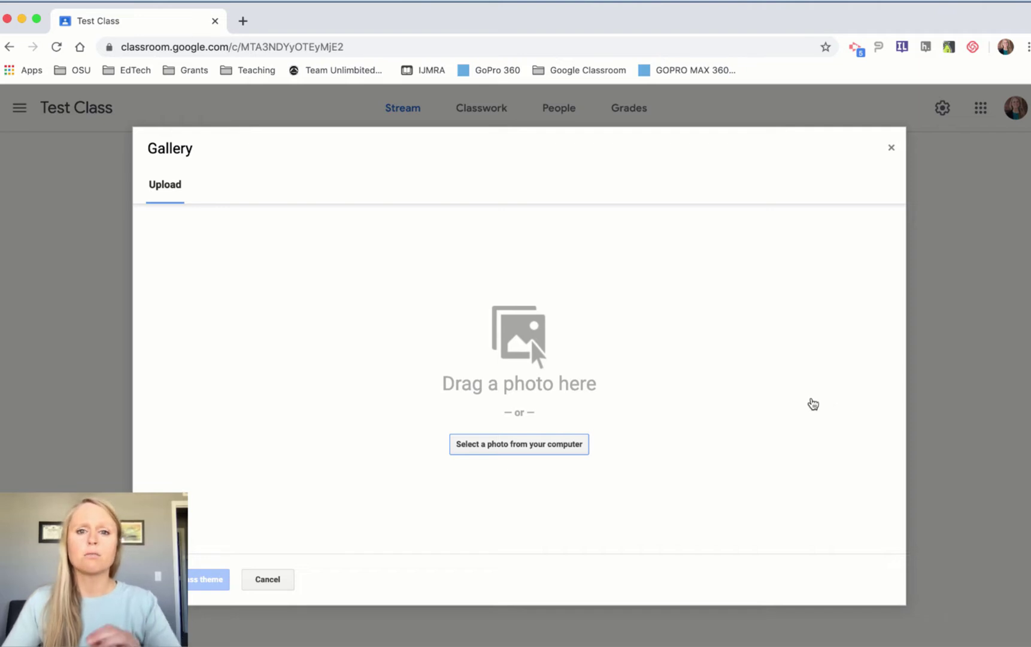
pyautogui.click(269, 584)
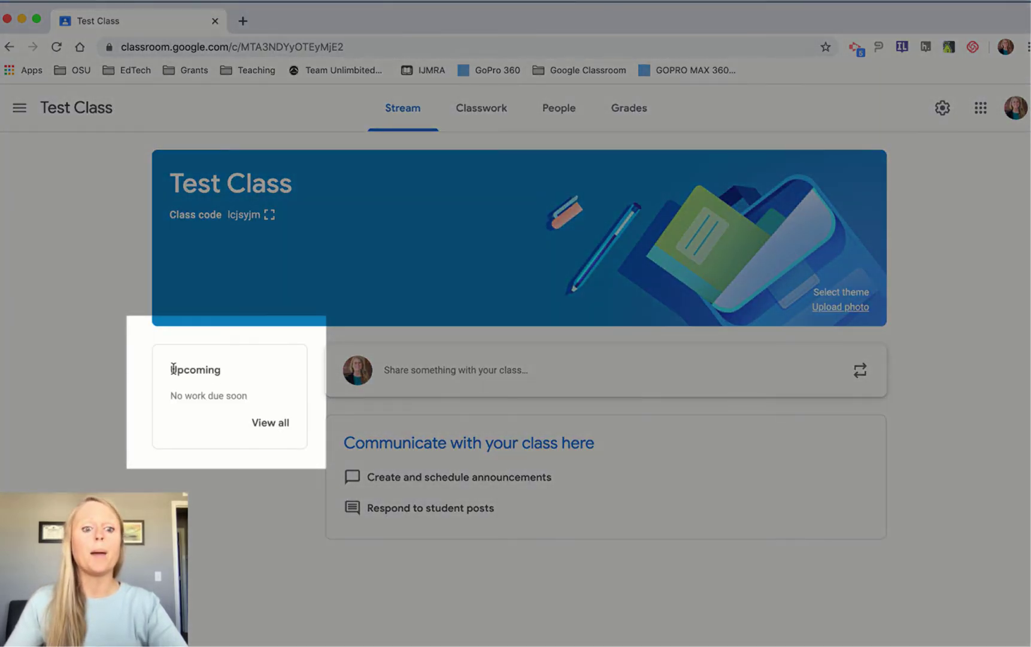
pyautogui.moveTo(171, 369); pyautogui.dragTo(221, 369)
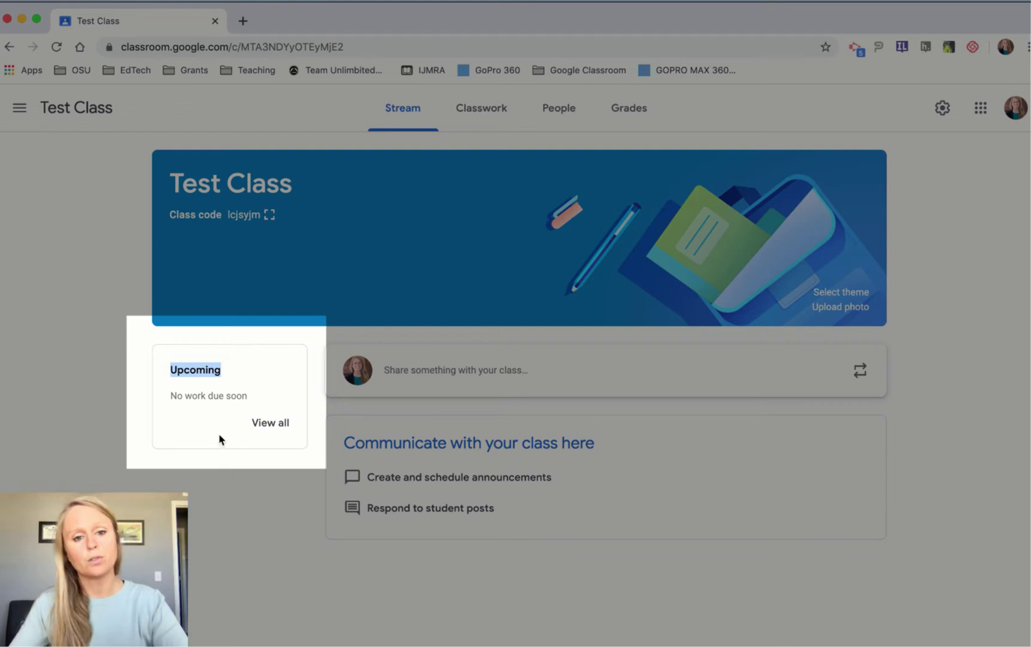
pyautogui.click(201, 435)
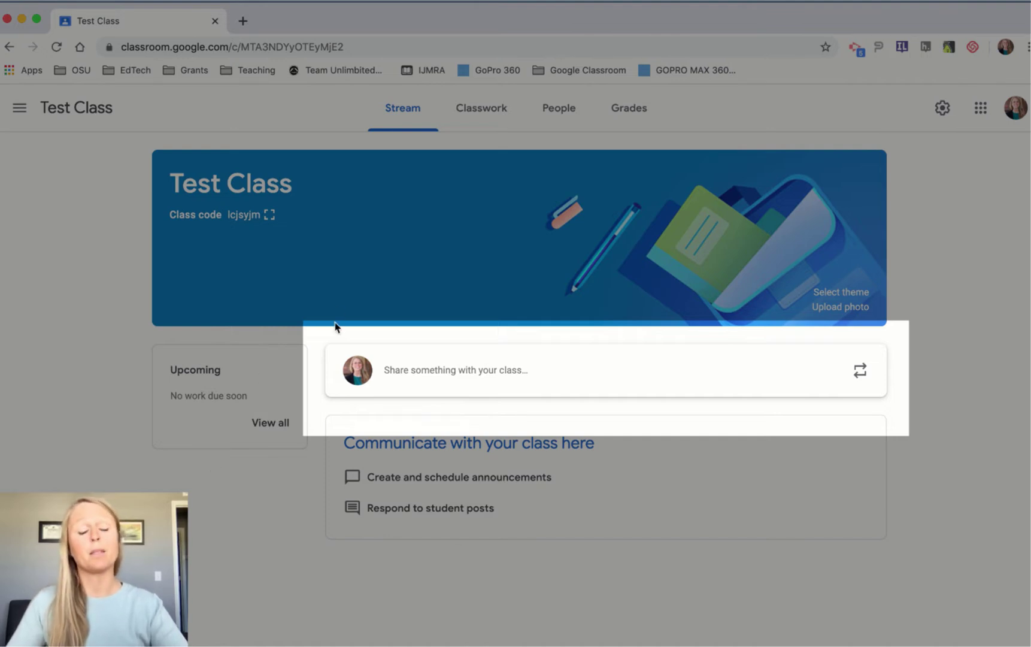
# Draft a class announcement reading "Test announcement" and check which attachment types can be added.
pyautogui.click(476, 376)
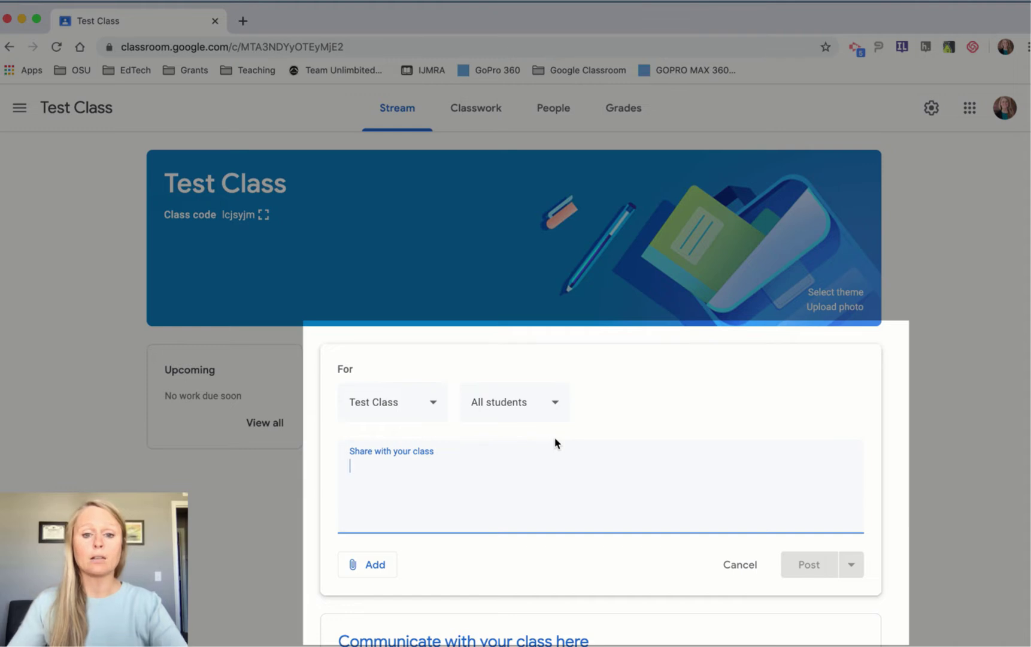
pyautogui.write('T')
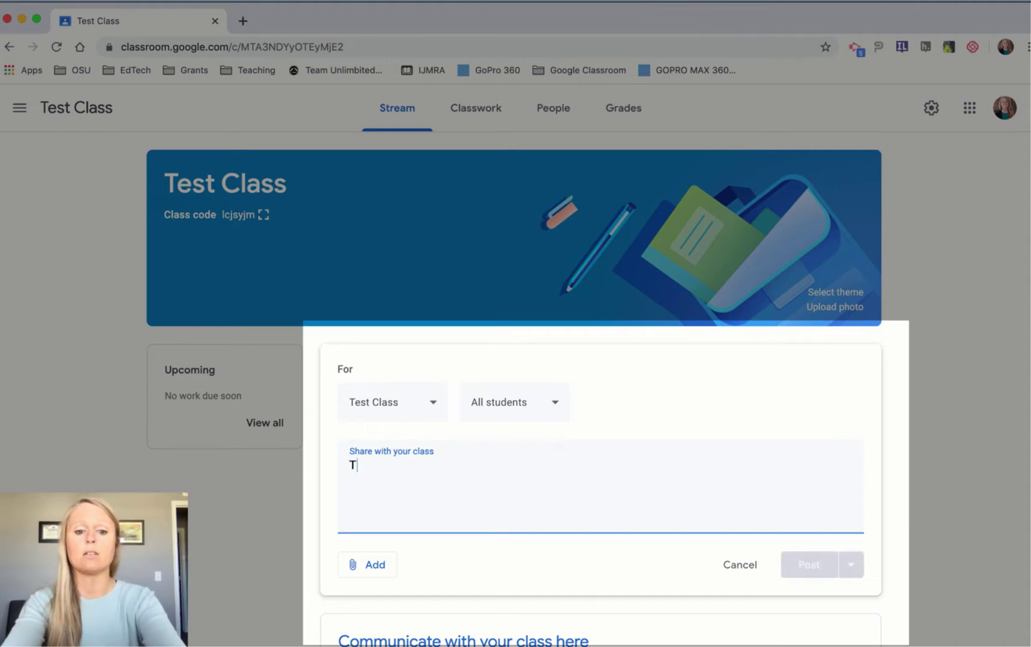
pyautogui.write('est announcement')
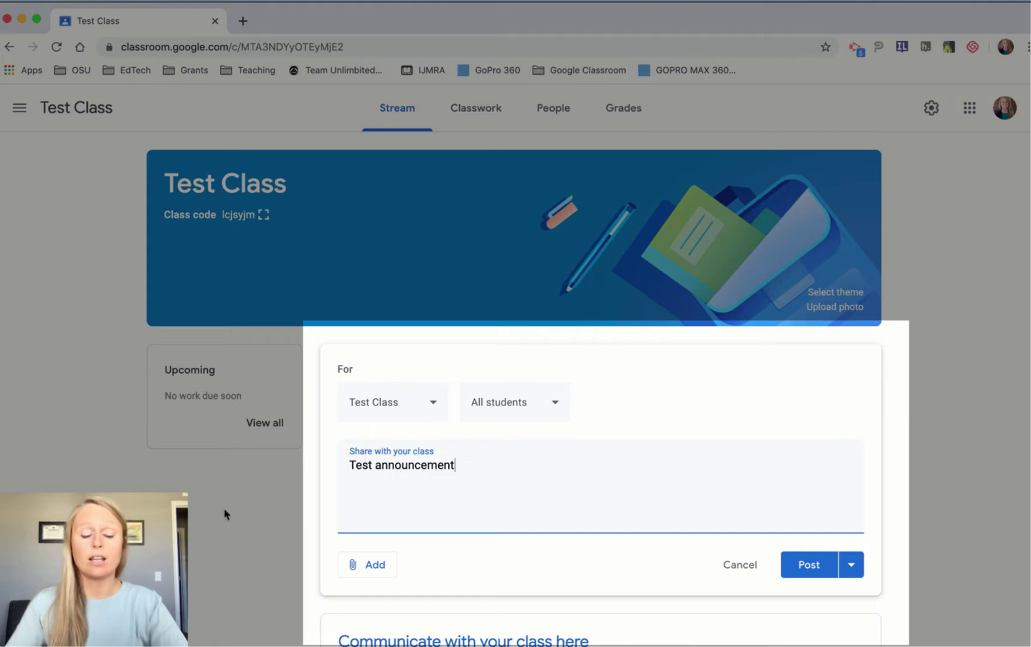
pyautogui.click(355, 572)
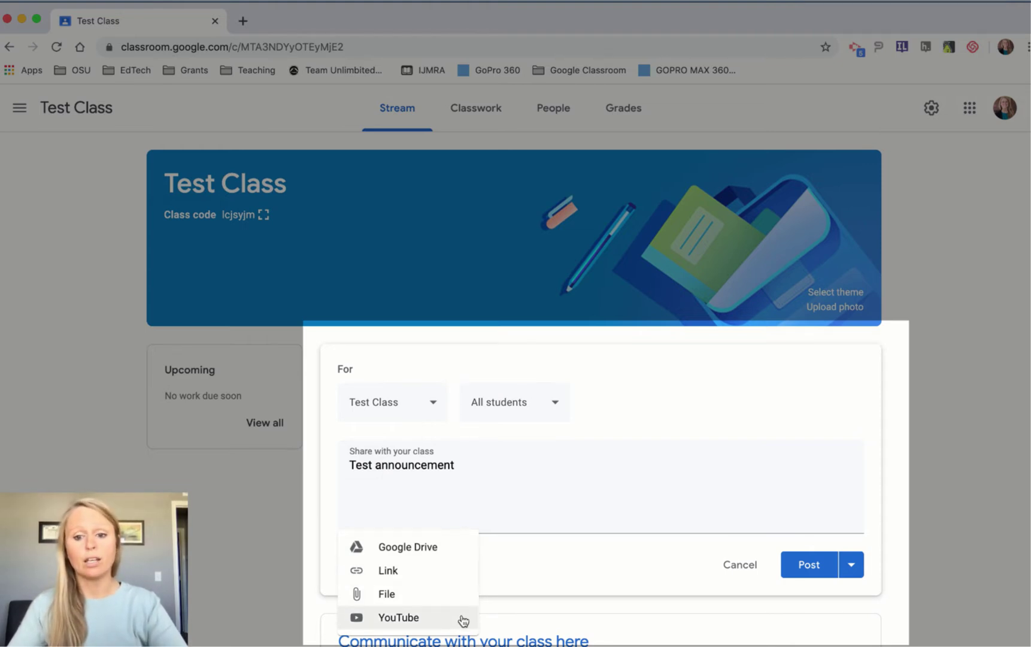
pyautogui.click(535, 495)
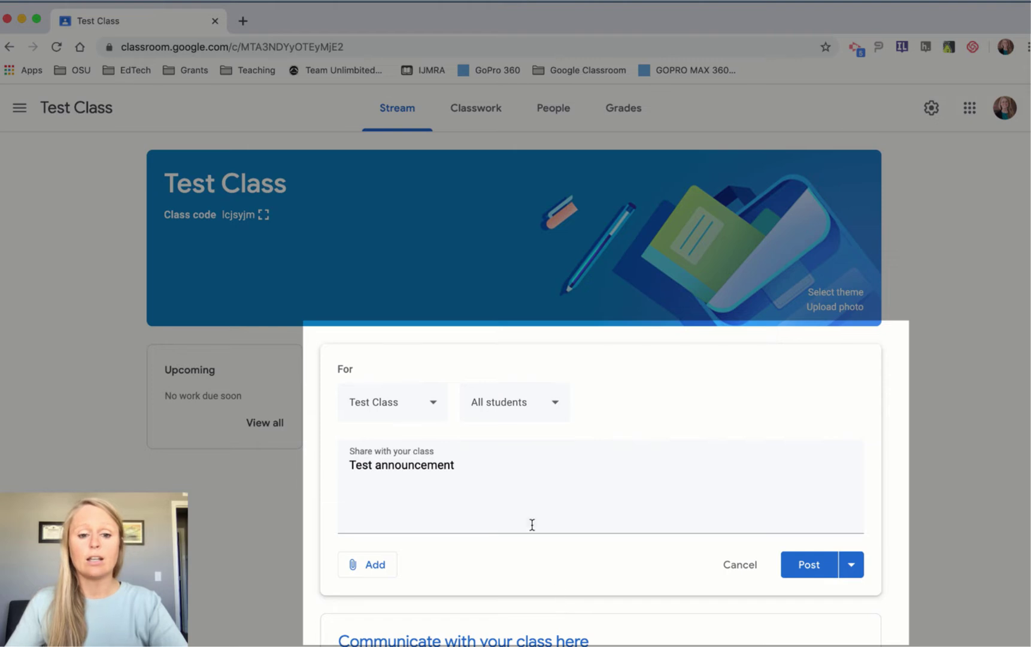
# Add the Getting Started class as a second recipient of the announcement and remove it again.
pyautogui.click(435, 405)
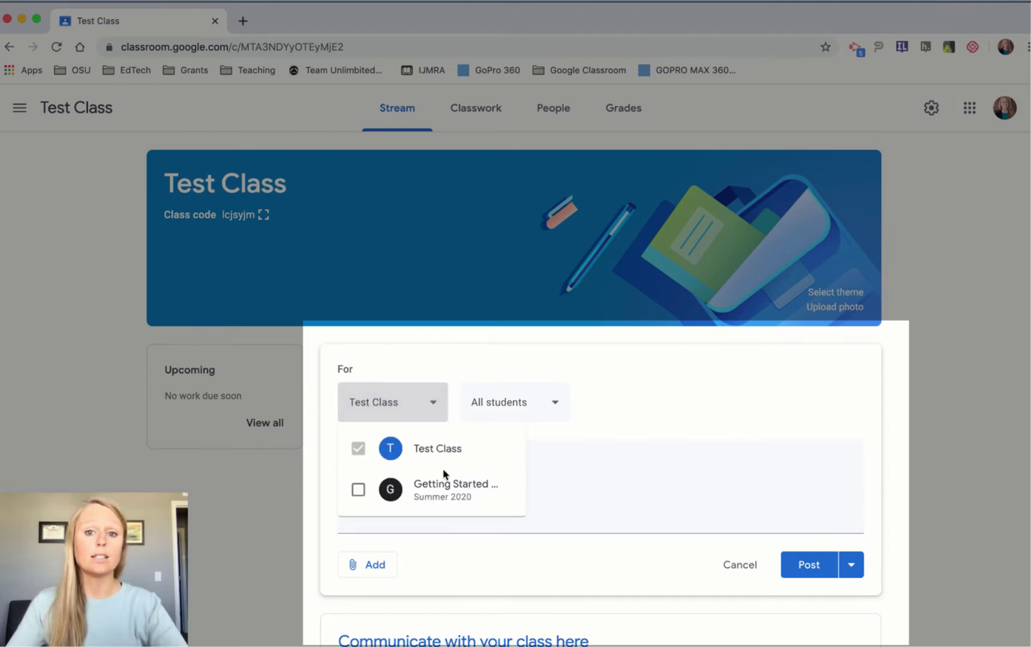
pyautogui.click(353, 493)
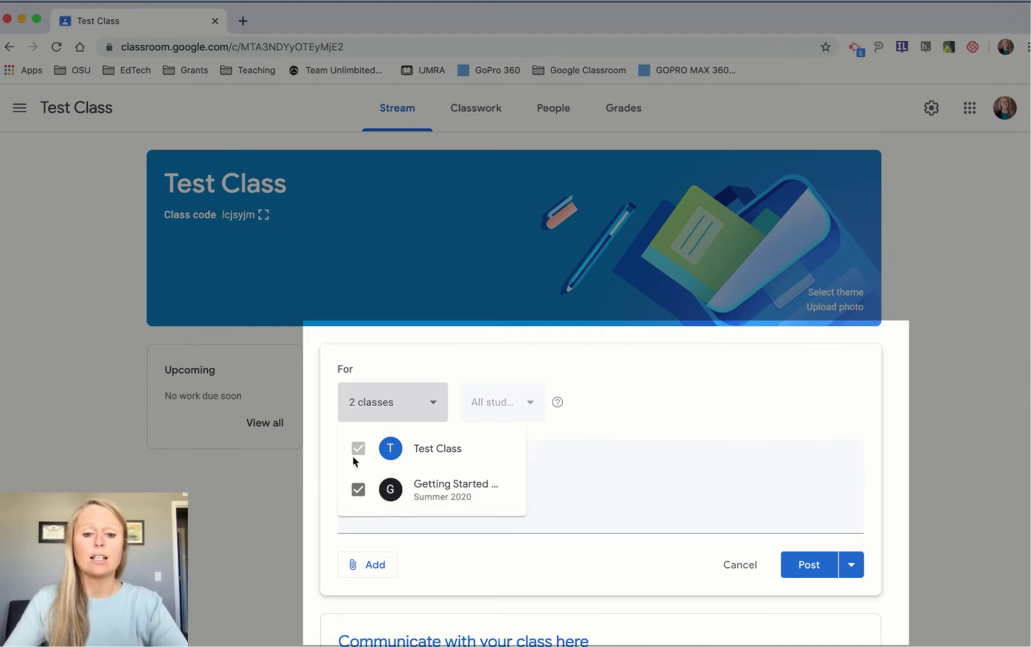
pyautogui.click(358, 489)
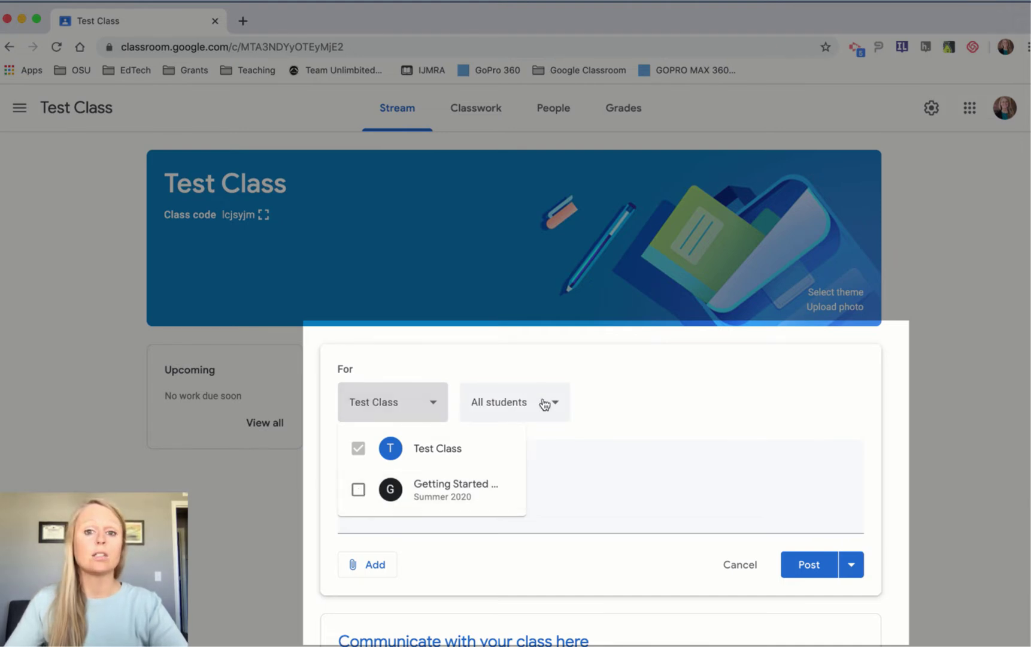
pyautogui.click(597, 460)
# Limit the announcement to a single student of Test Class and restore the audience to all students.
pyautogui.click(555, 403)
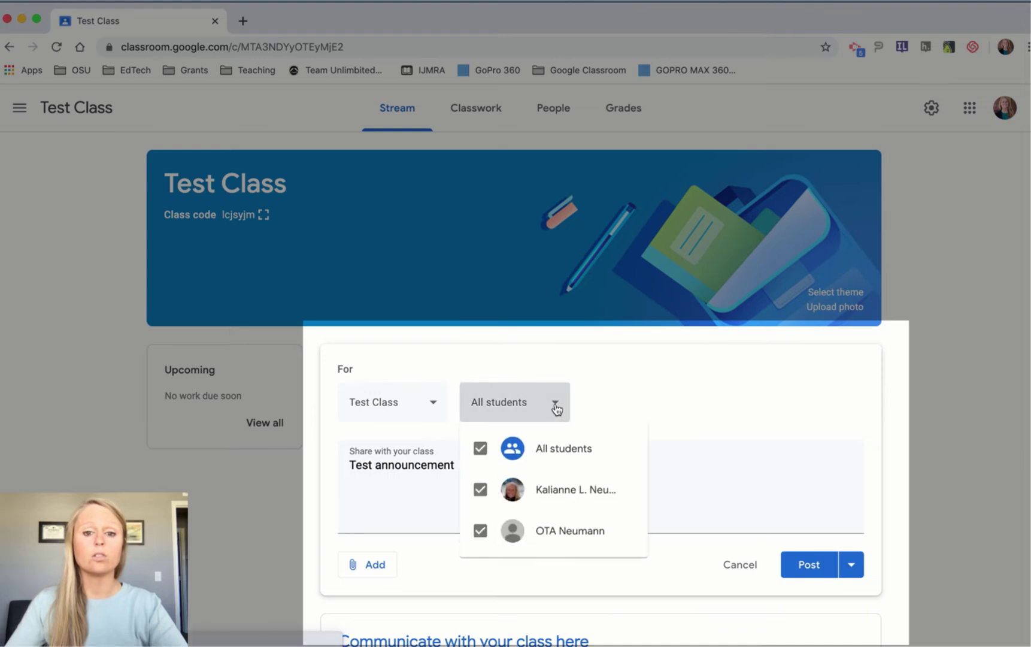
pyautogui.click(481, 448)
pyautogui.click(480, 490)
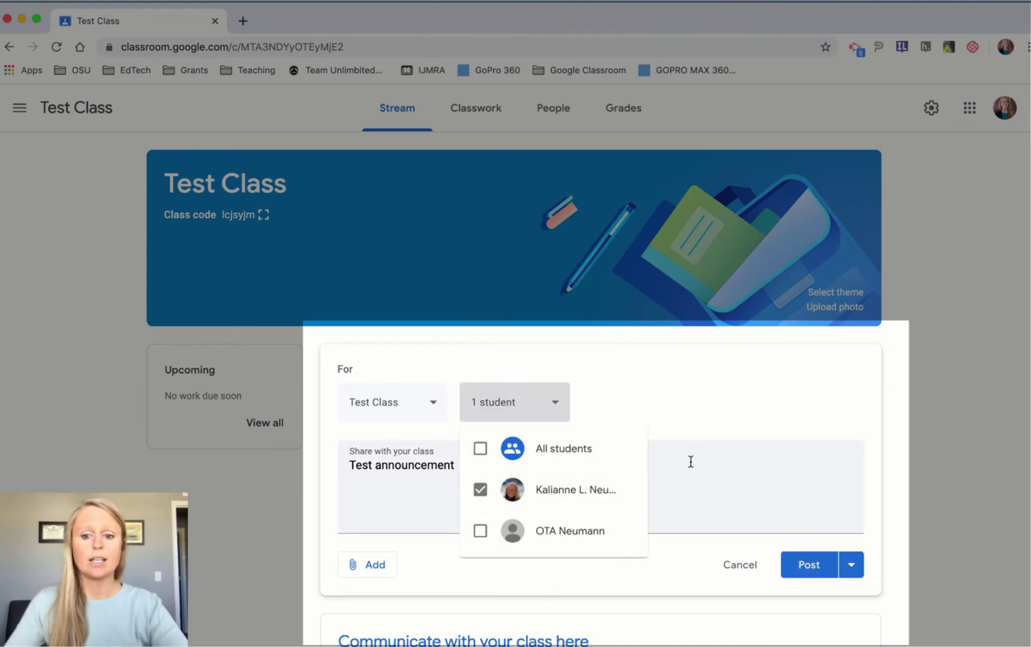
pyautogui.click(690, 461)
pyautogui.click(558, 407)
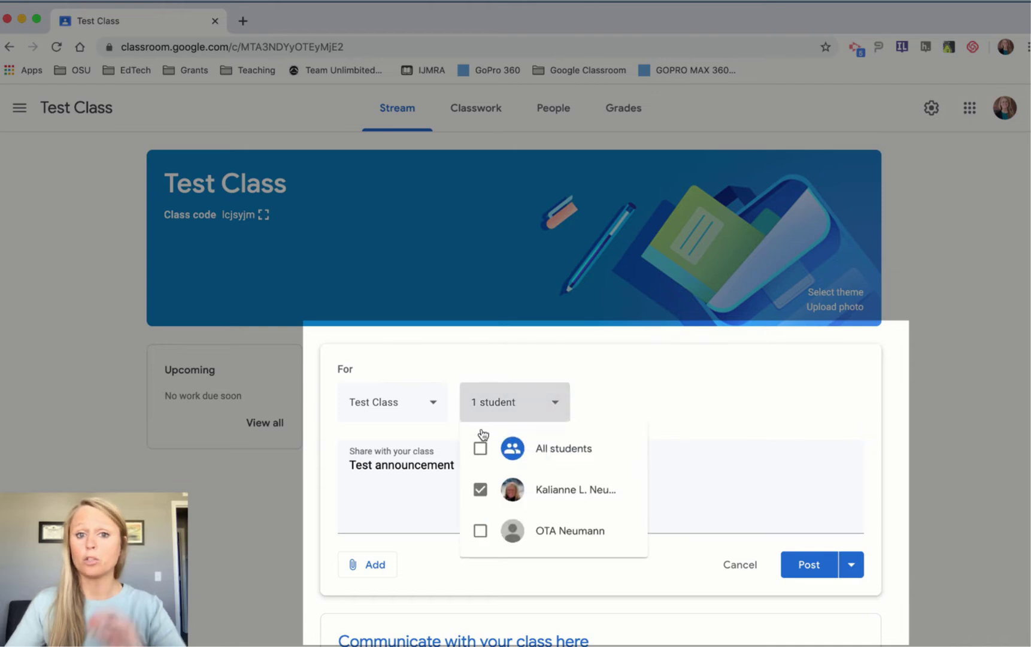
pyautogui.click(480, 448)
pyautogui.click(725, 493)
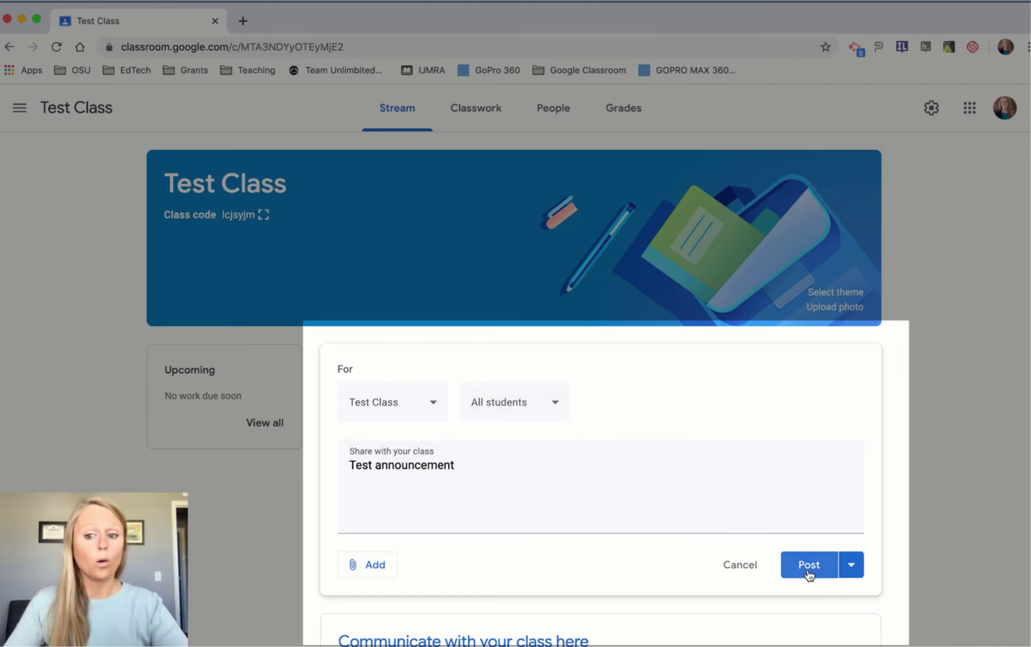
# Check the schedule and draft options for the announcement, and post it immediately to the class stream.
pyautogui.click(857, 567)
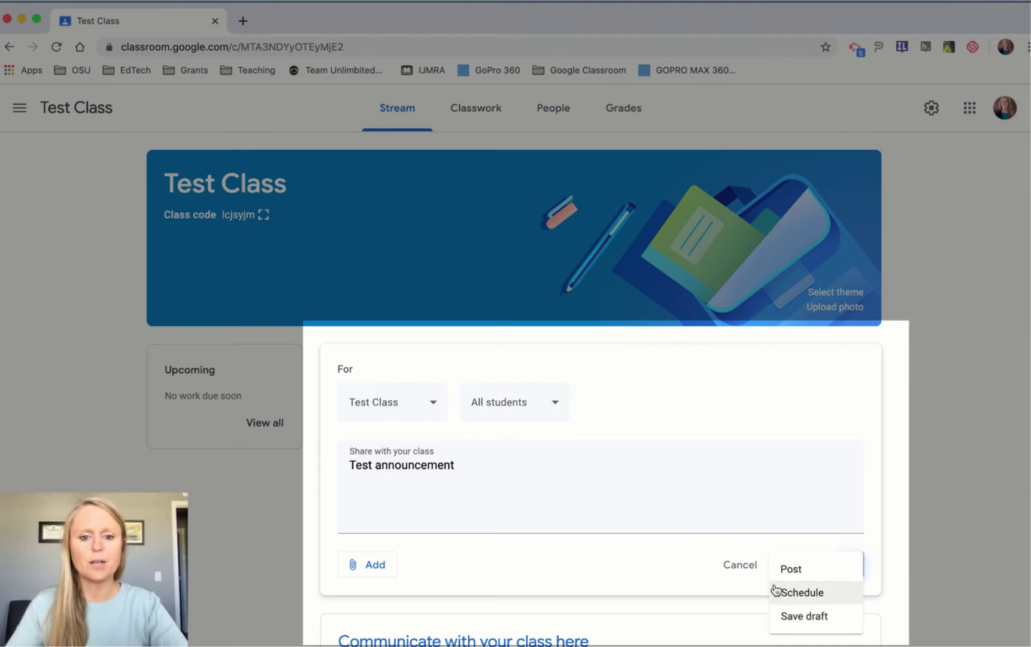
pyautogui.click(771, 475)
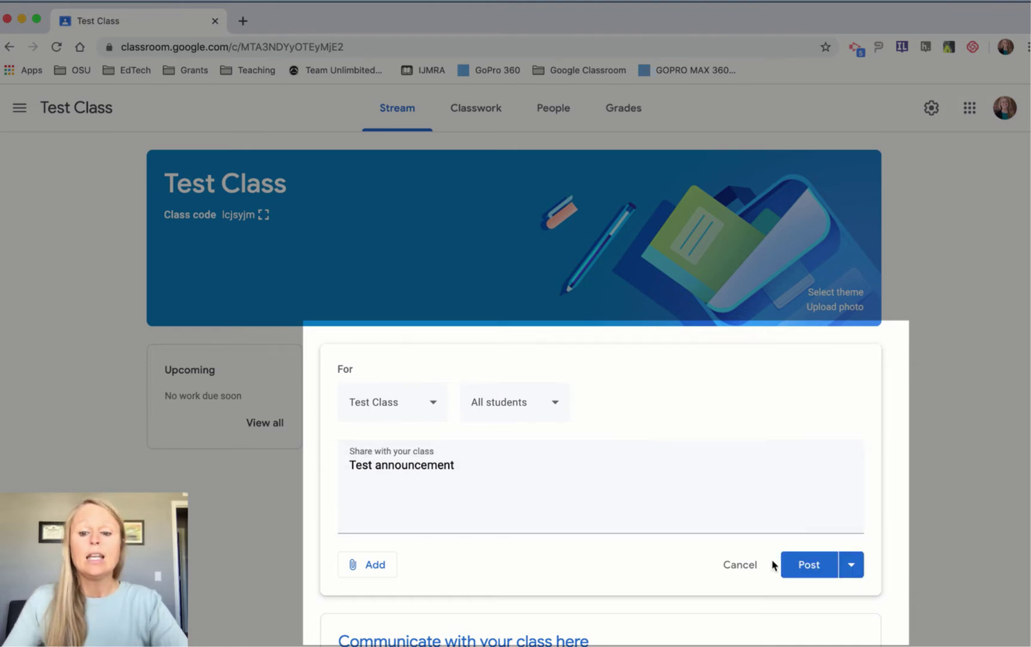
pyautogui.click(809, 566)
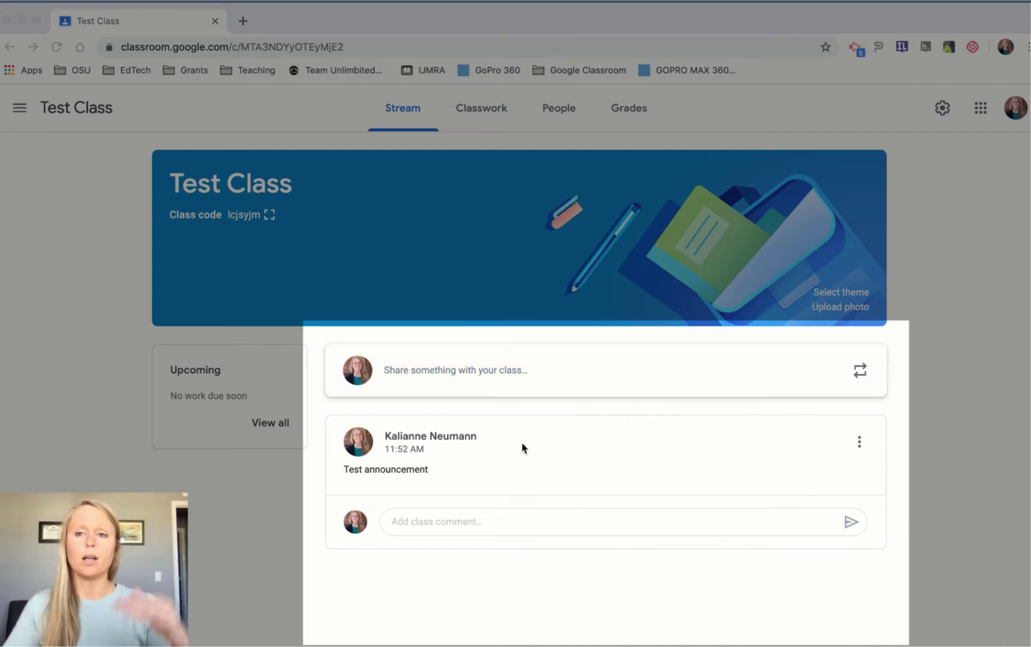
# Post a second announcement reading "Test announcement #2" to all students of Test Class.
pyautogui.click(496, 387)
pyautogui.click(499, 381)
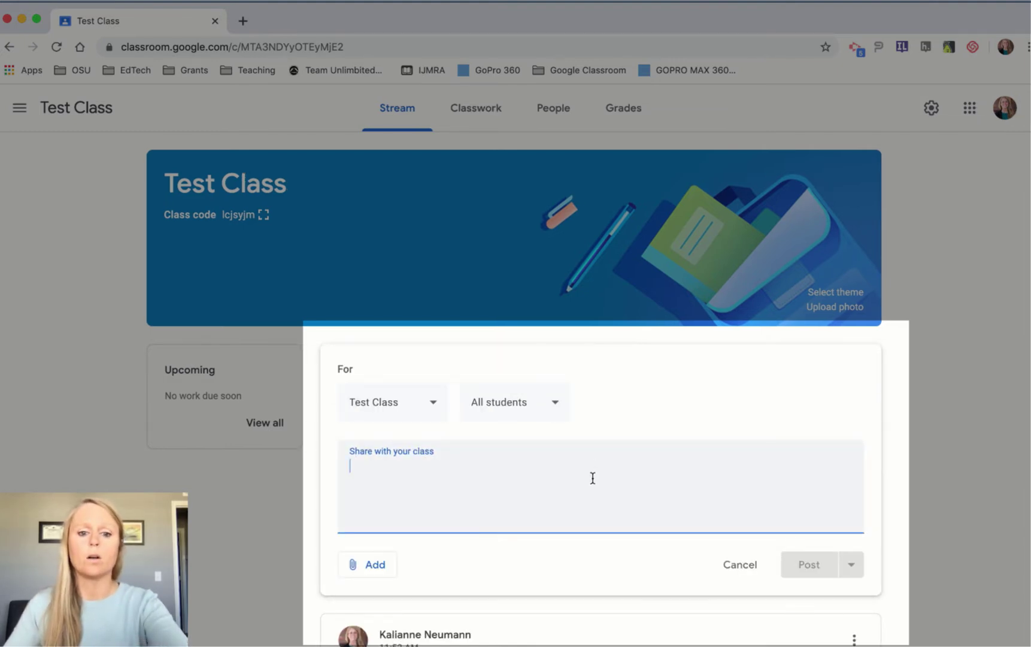
pyautogui.write('Test annou')
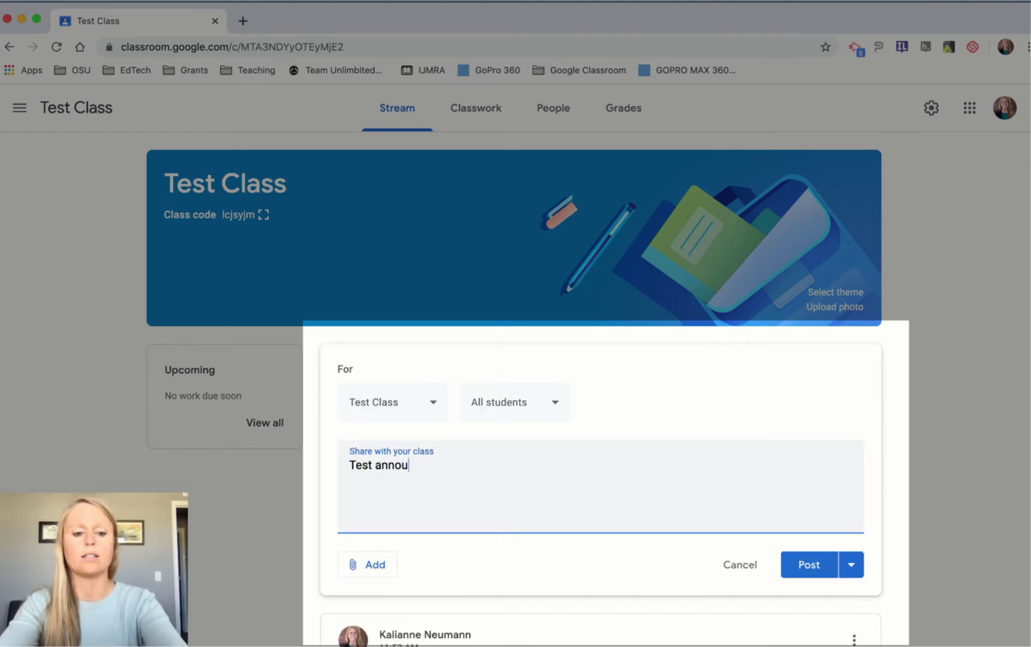
pyautogui.write('ncement #')
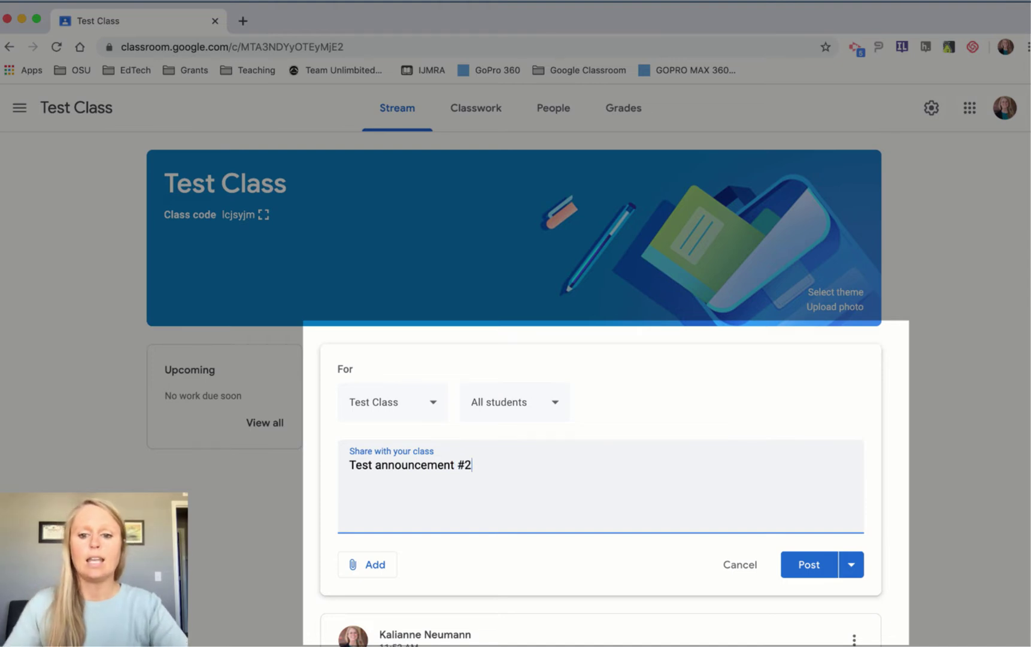
pyautogui.write('2')
pyautogui.click(808, 566)
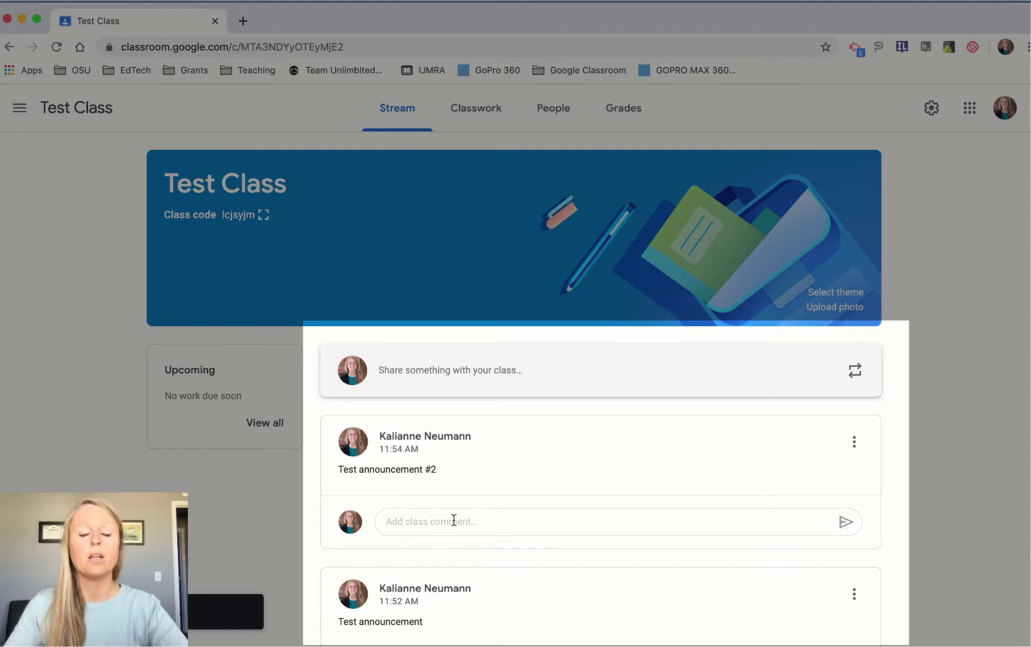
# Move the older "Test announcement" post to the top of the class stream.
pyautogui.scroll(-3, 727, 577)
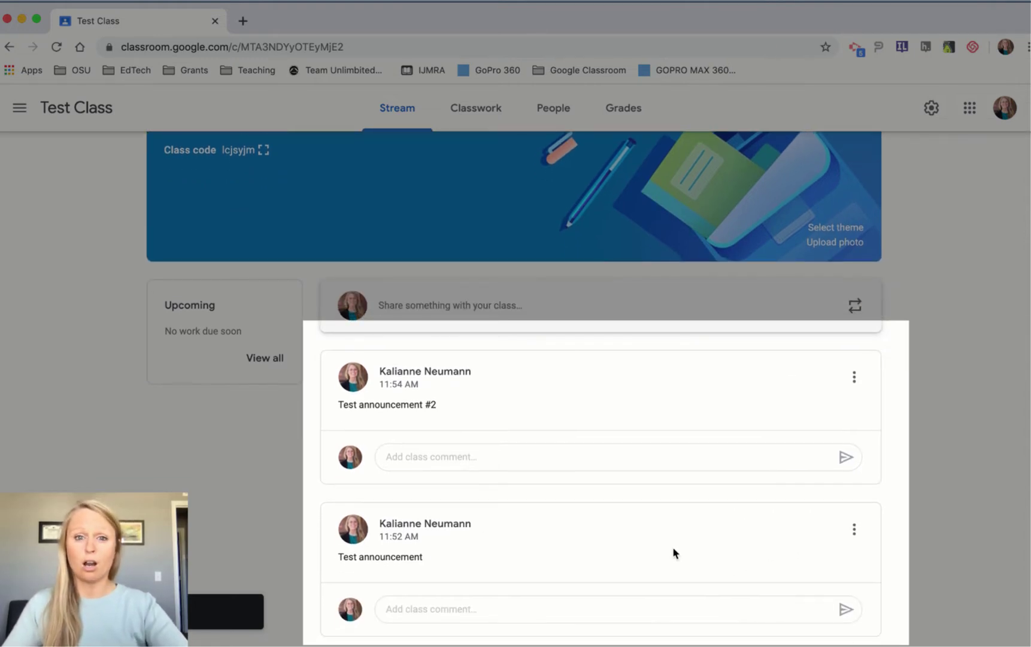
pyautogui.click(854, 528)
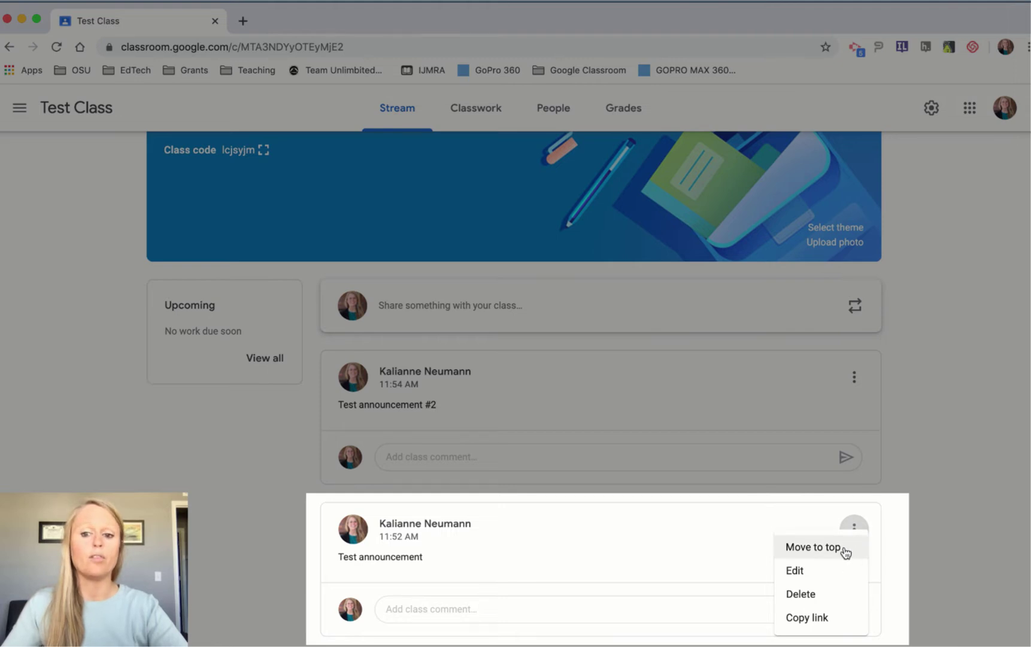
pyautogui.click(845, 551)
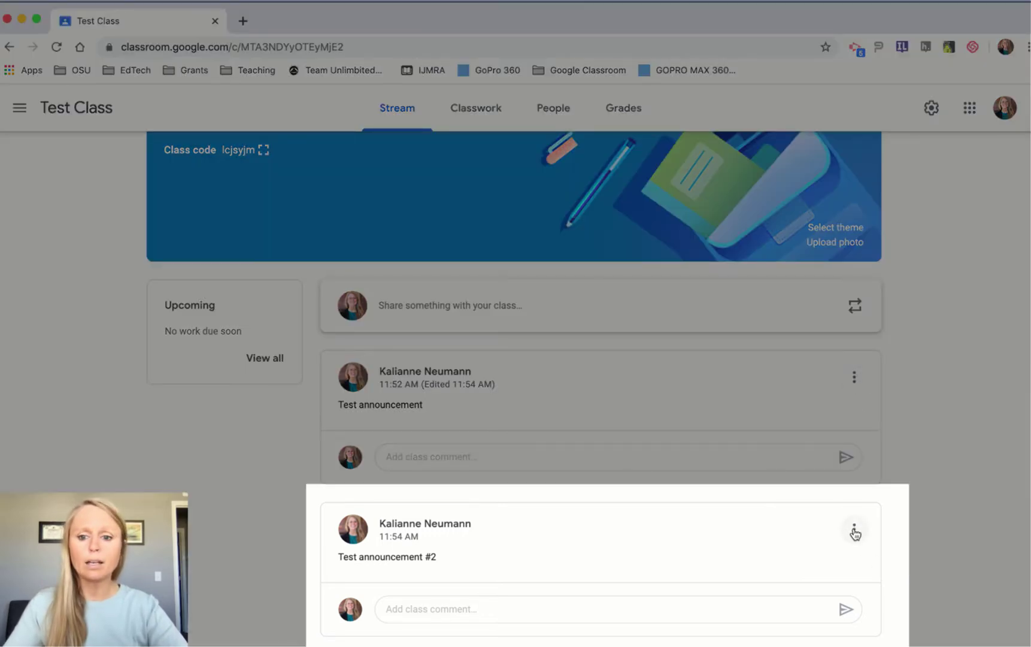
# Delete the "Test announcement #2" post from the class stream.
pyautogui.click(854, 529)
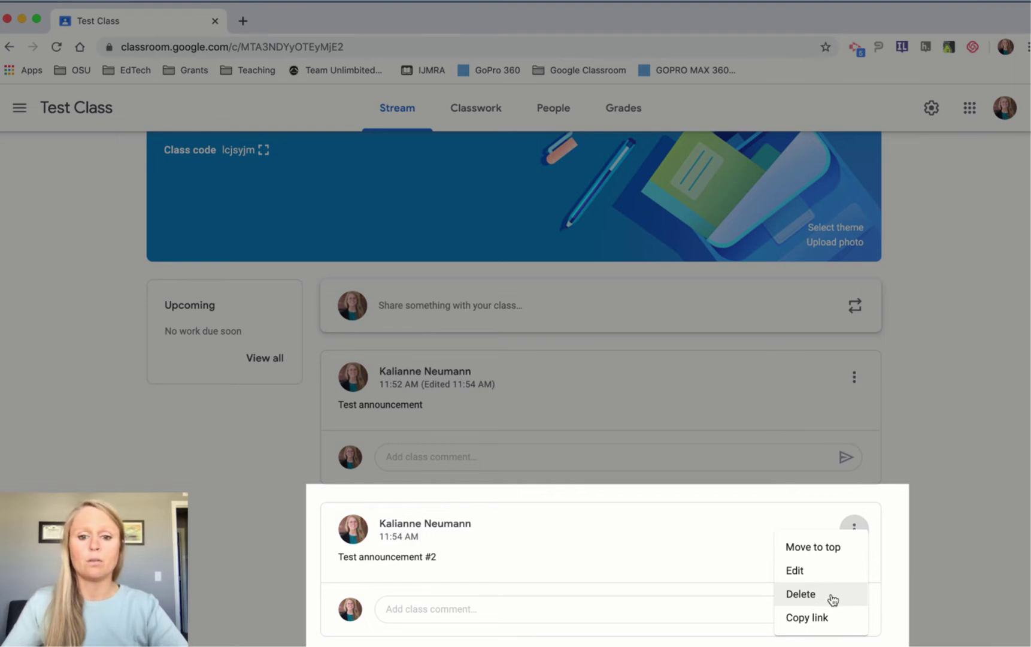
pyautogui.click(831, 598)
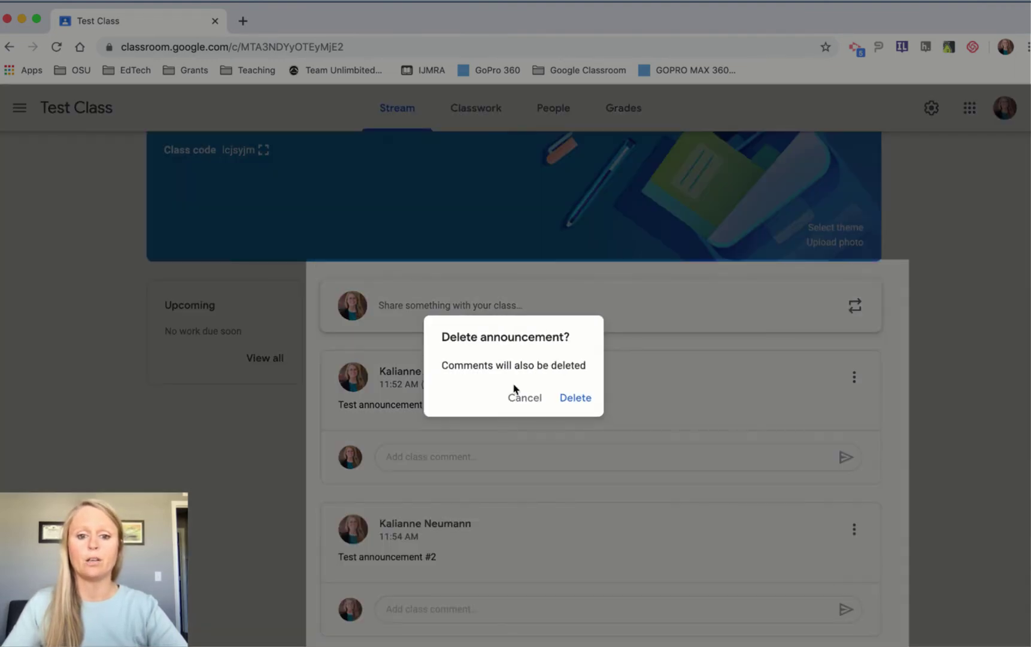
pyautogui.click(586, 399)
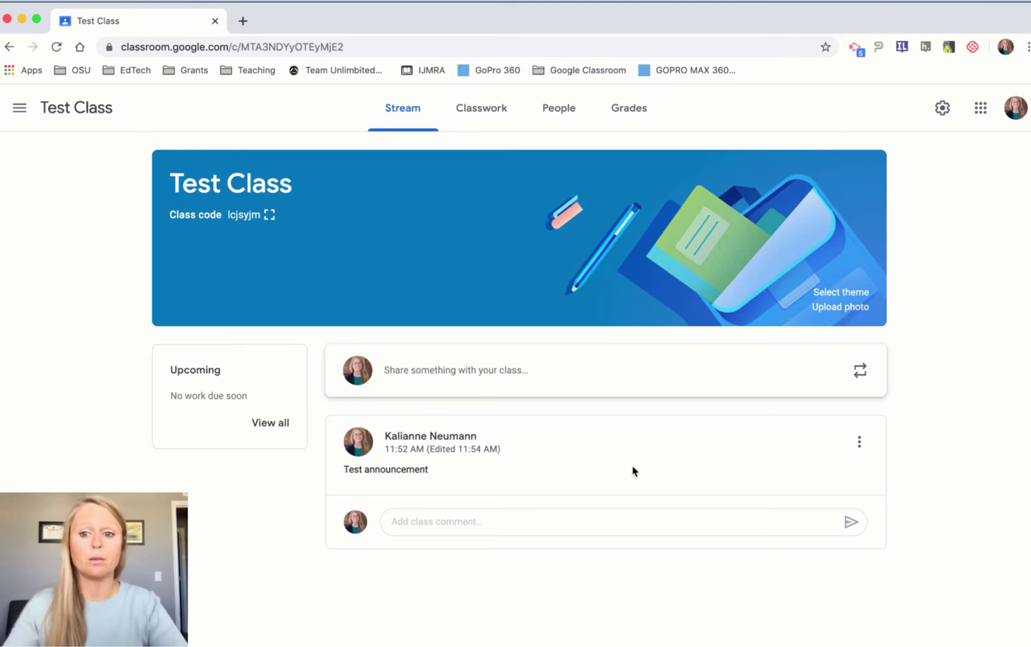
# Write an announcement reading "save post" for all students of Test Class and save it as a draft.
pyautogui.click(515, 374)
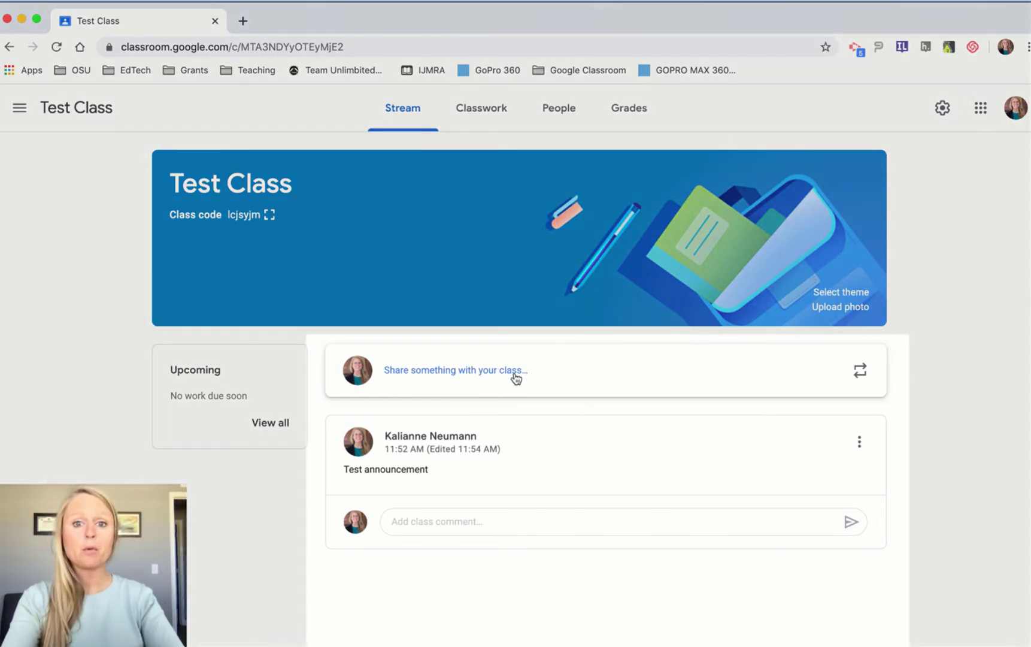
pyautogui.click(554, 379)
pyautogui.write('Ts')
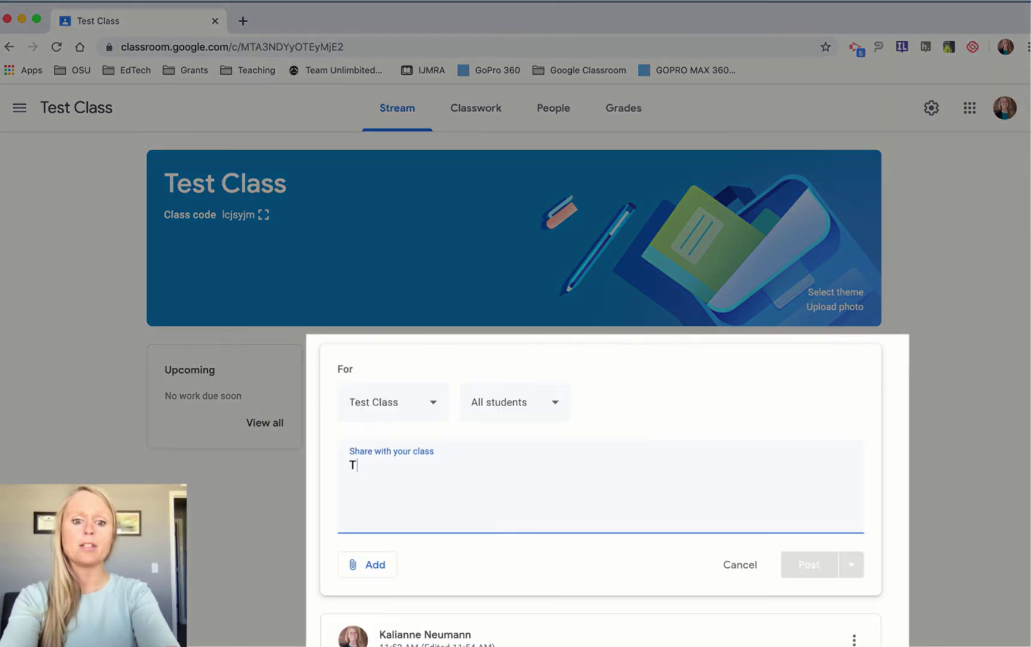
pyautogui.press('BackSpace')
pyautogui.press('BackSpace')
pyautogui.write('save post')
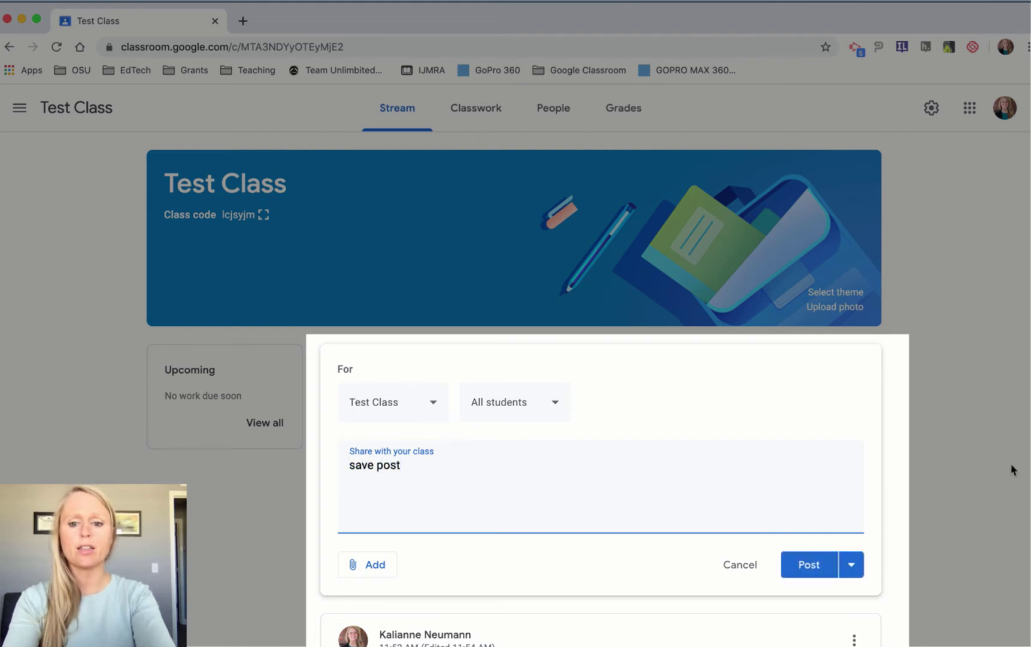
pyautogui.click(851, 564)
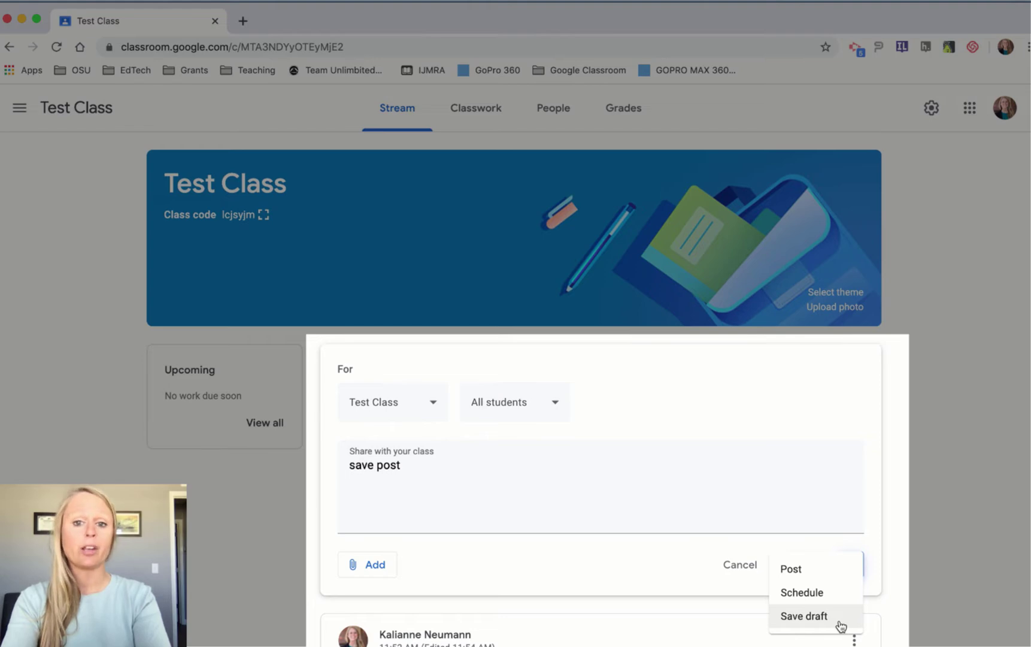
pyautogui.click(842, 624)
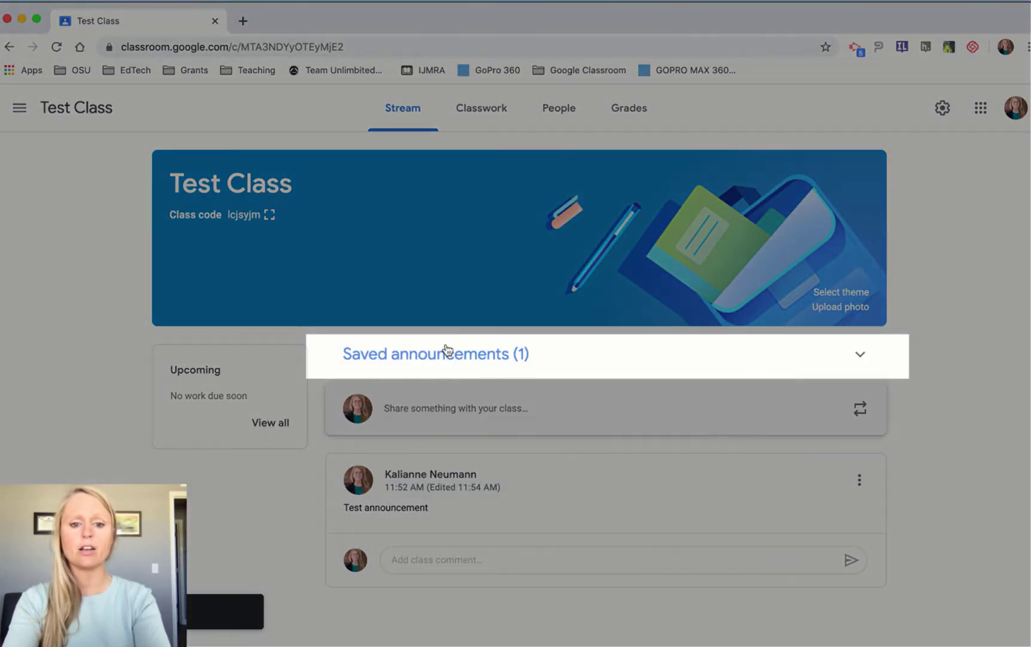
# Expand the saved announcements, view the "save post" draft, and close it without posting.
pyautogui.click(480, 354)
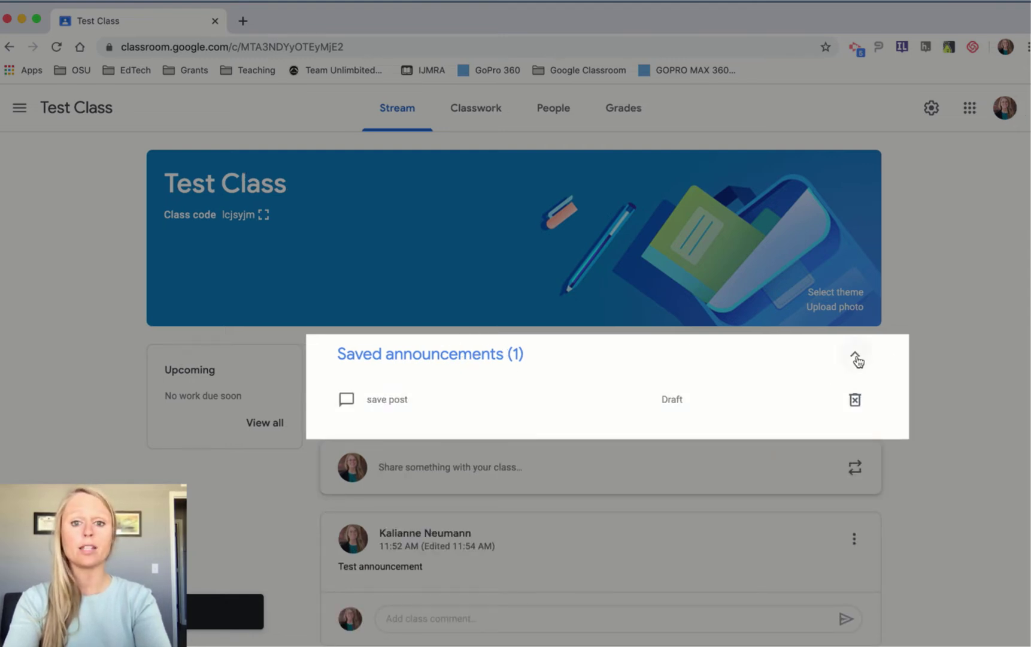
pyautogui.click(468, 406)
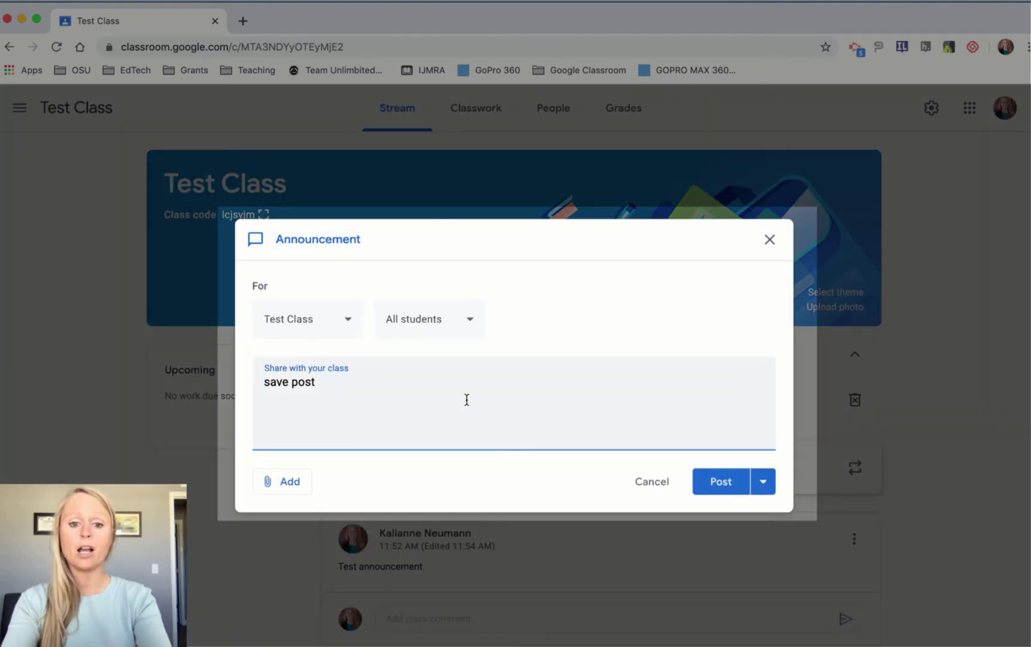
pyautogui.click(649, 489)
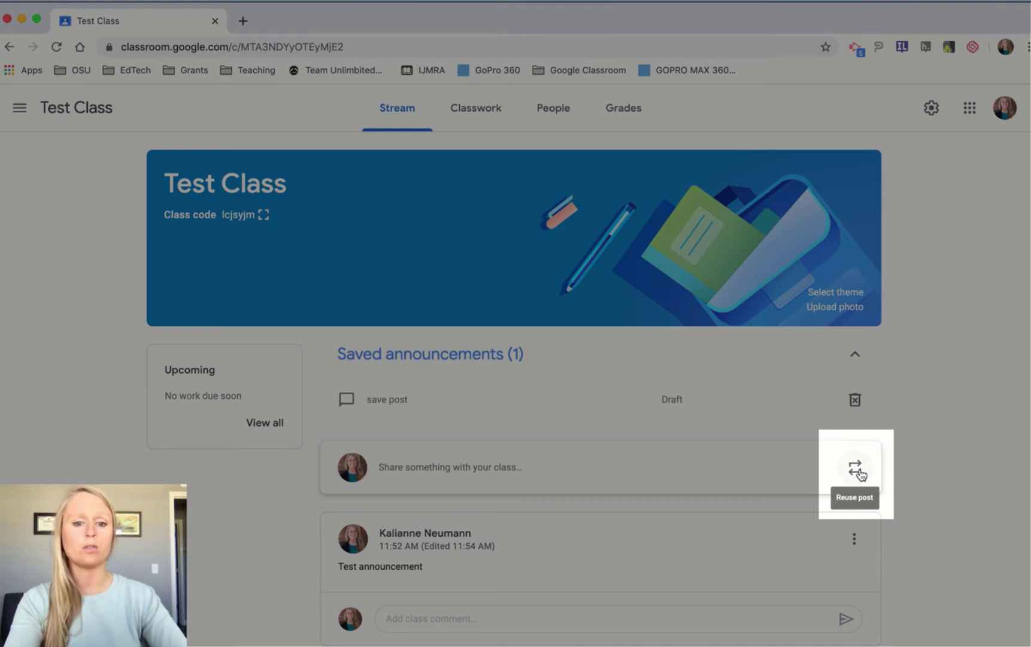
# Reuse the "Test #2" post from Getting Started with Google Classroom Summer 2020 as an announcement for all students of Test Class.
pyautogui.click(857, 469)
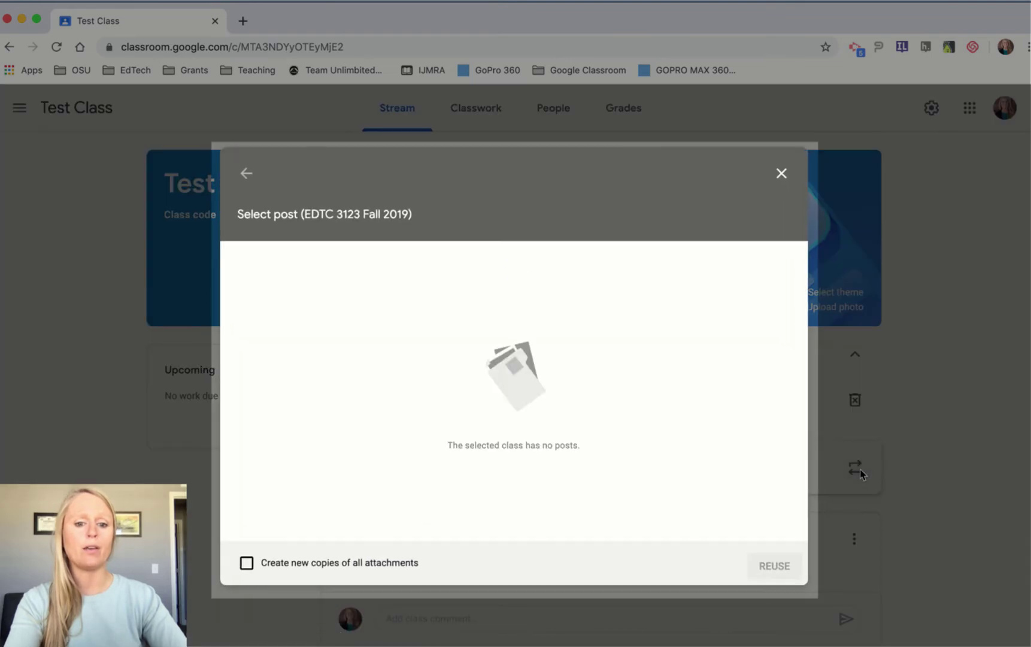
pyautogui.click(247, 174)
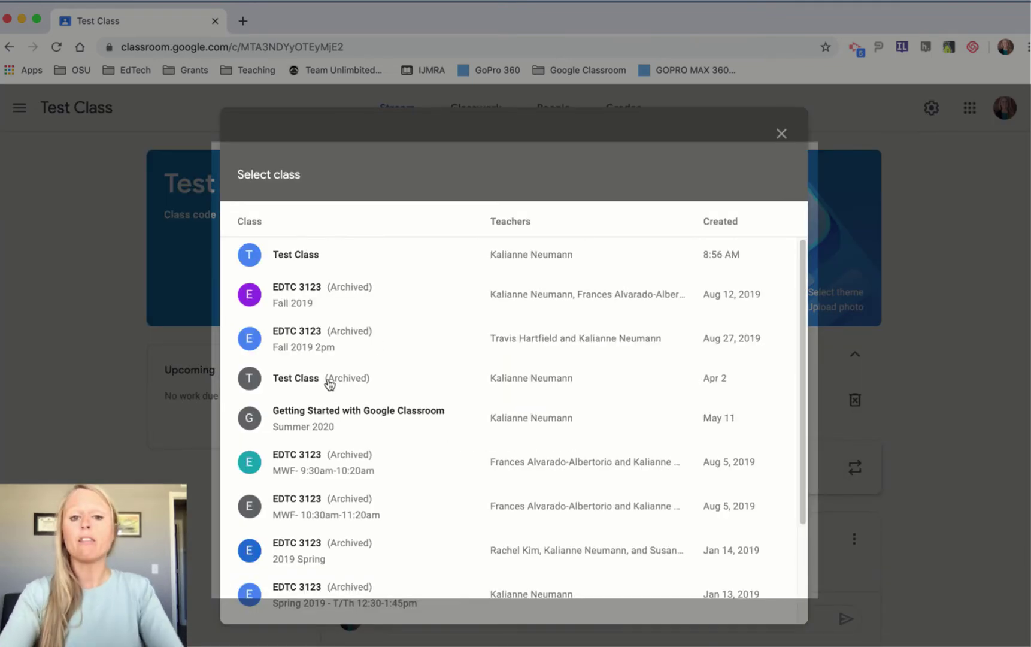
pyautogui.click(339, 418)
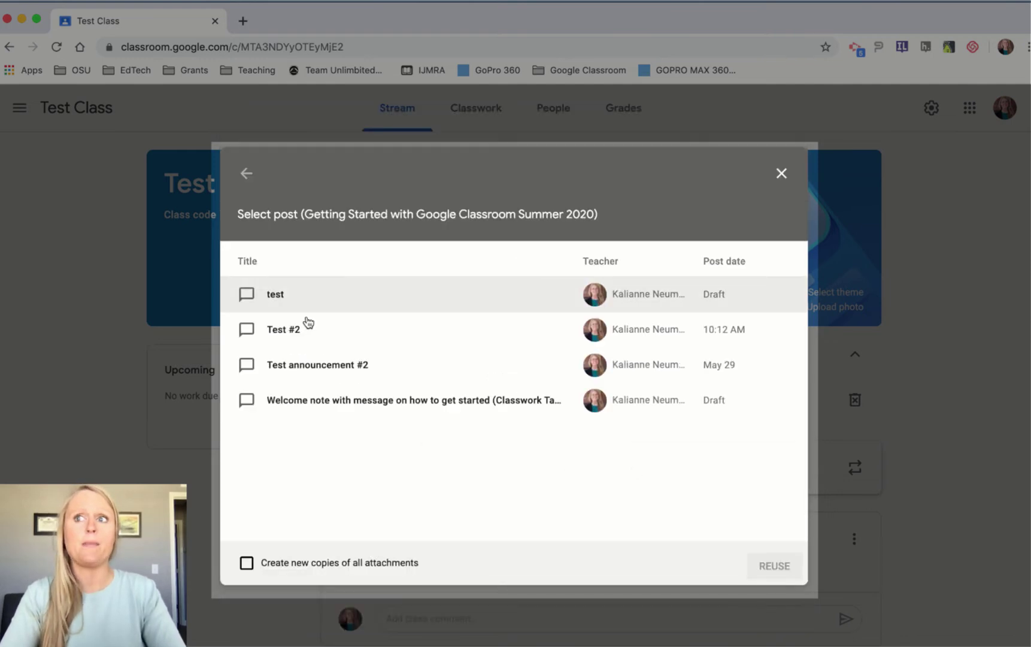
pyautogui.click(309, 331)
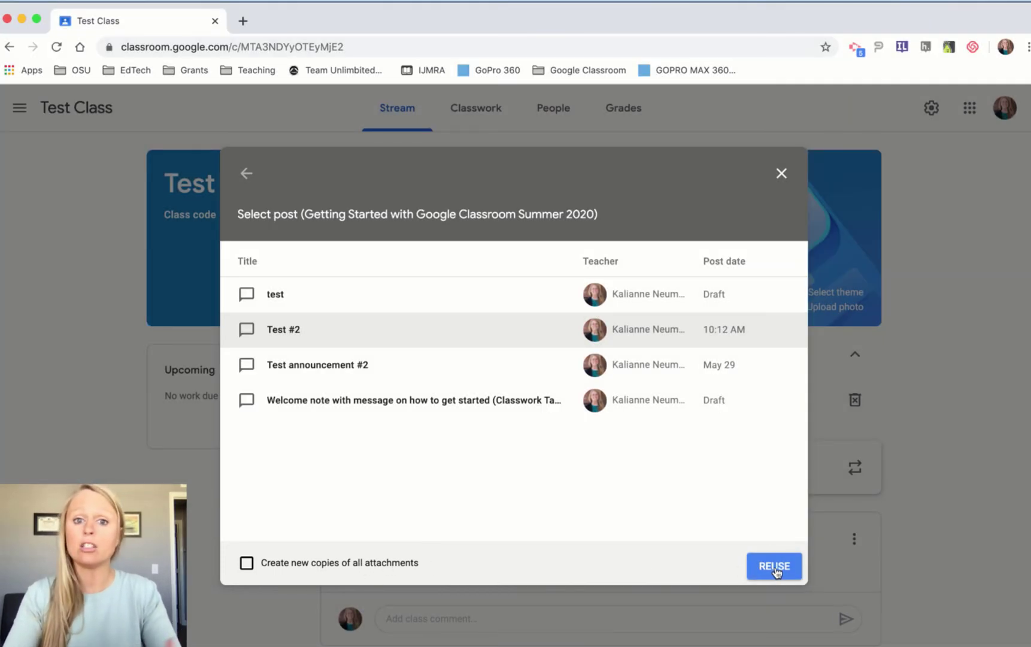
pyautogui.click(776, 567)
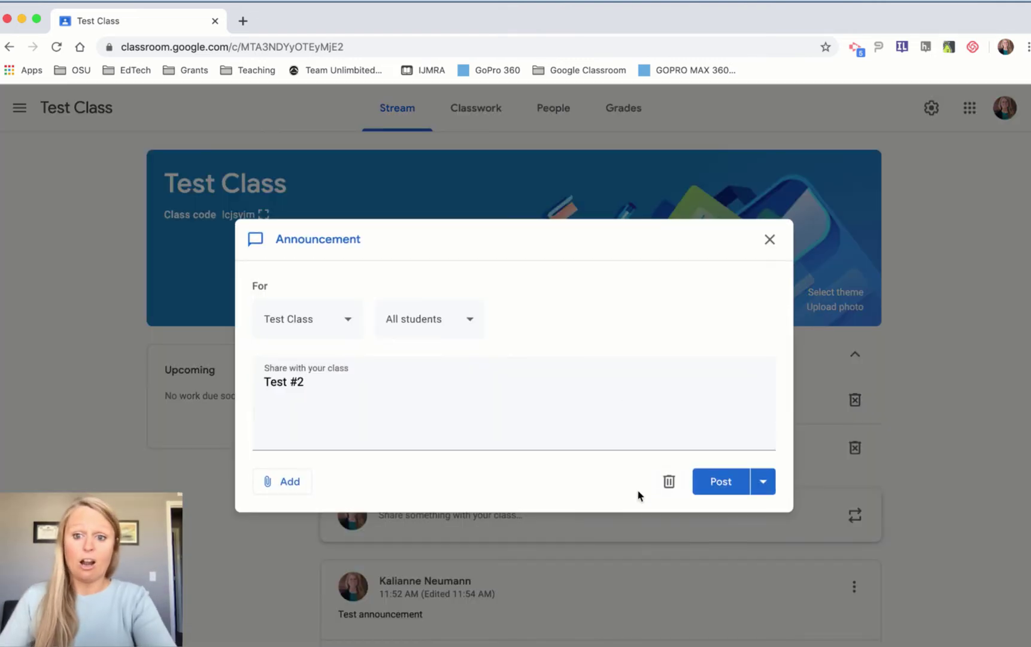
pyautogui.click(761, 479)
pyautogui.click(734, 538)
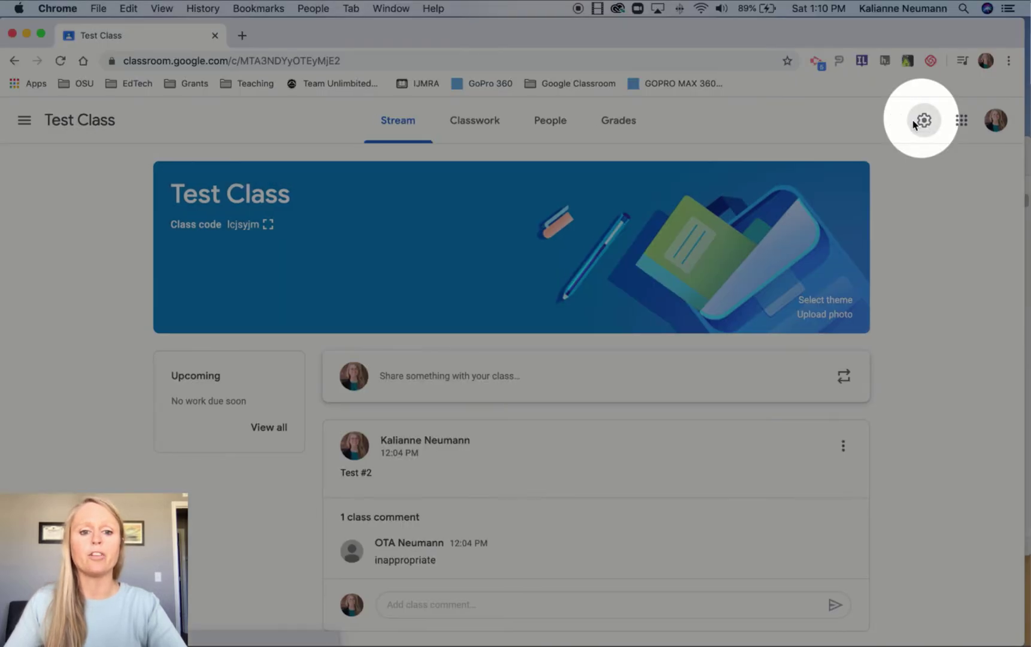
# Disable the class code in the general section of the class settings.
pyautogui.click(913, 122)
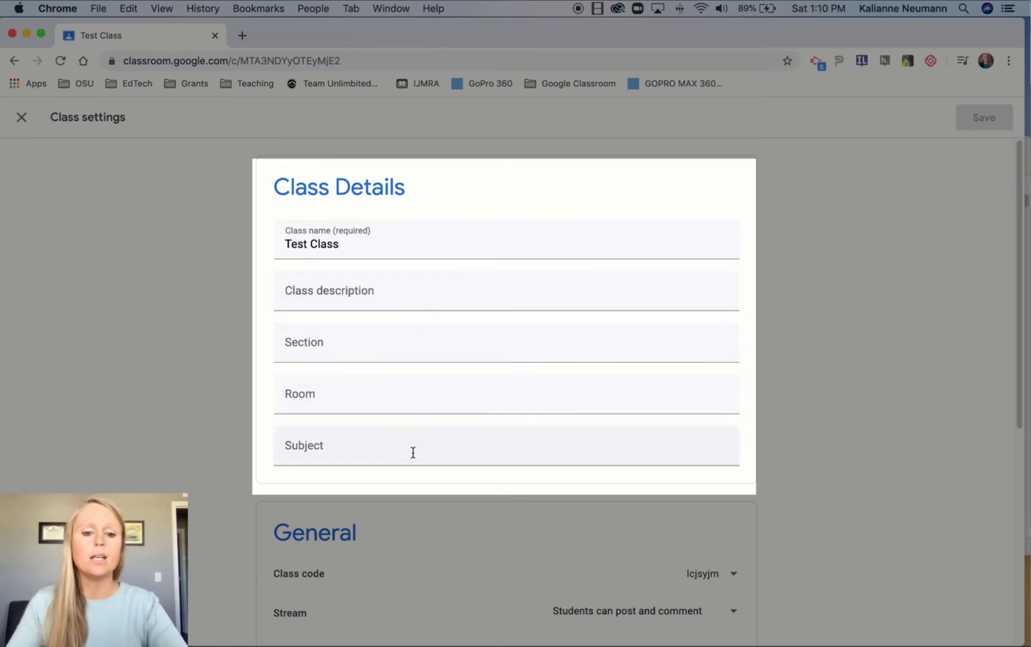
pyautogui.scroll(-5, 779, 390)
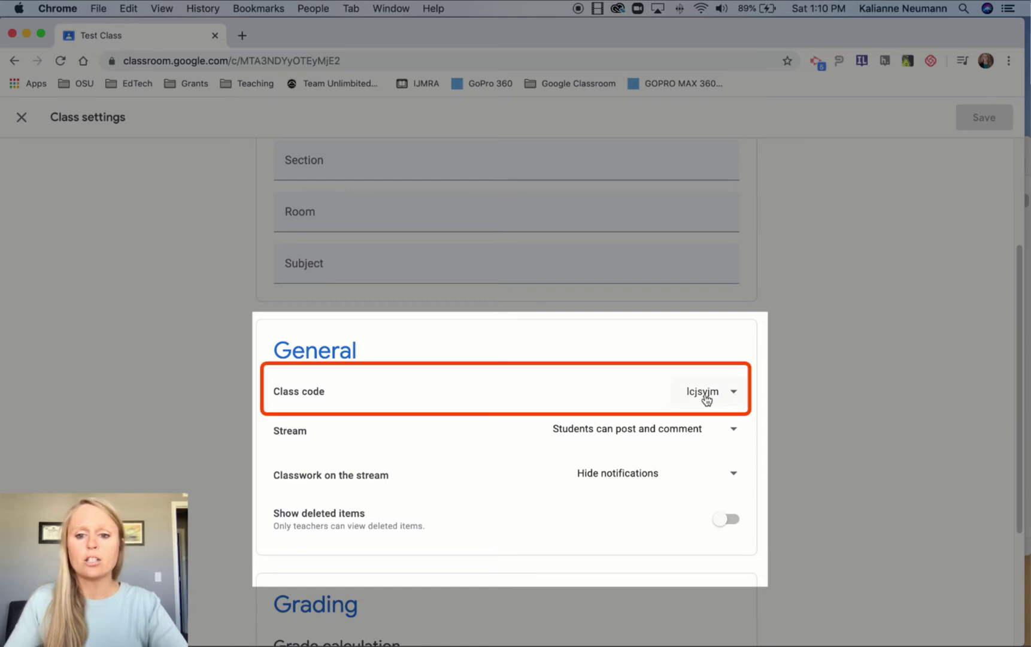
pyautogui.click(741, 398)
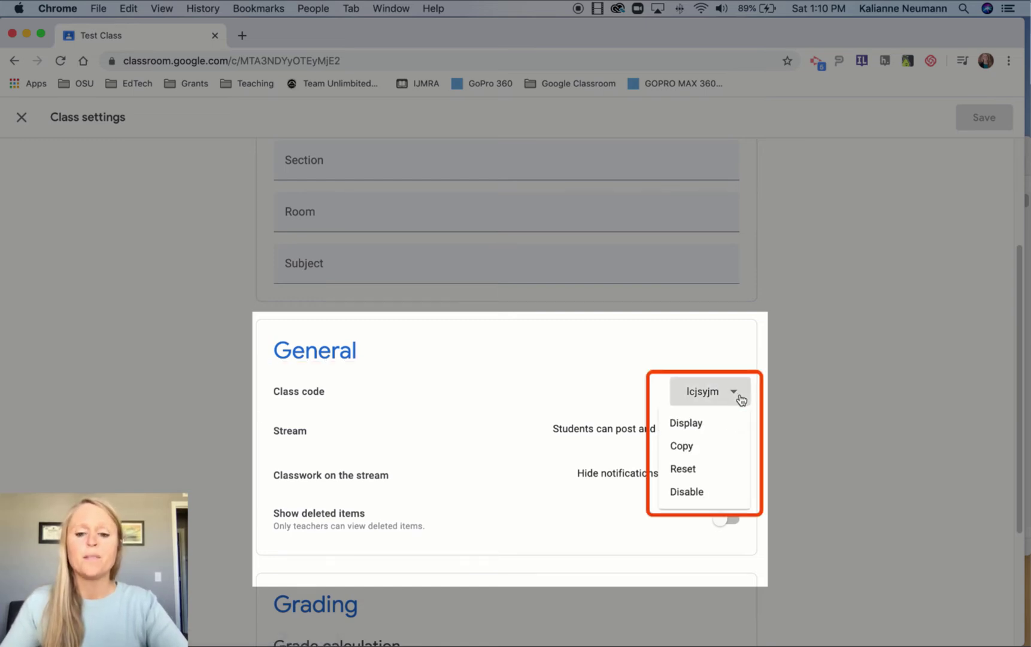
pyautogui.click(718, 499)
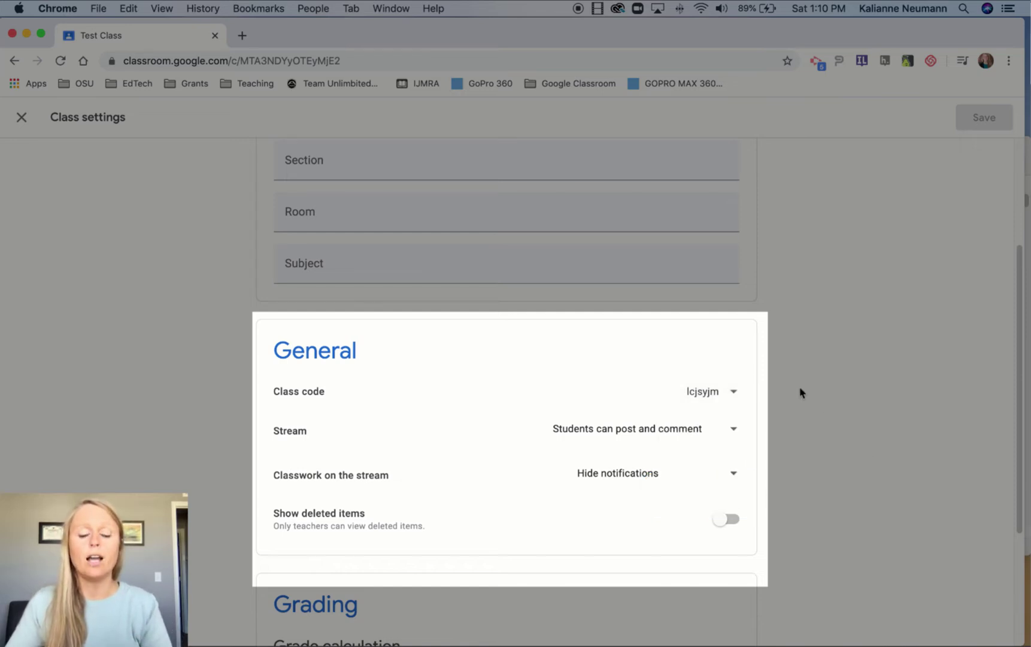
# Enable the class code again, show the new code enlarged, and close the enlarged display.
pyautogui.click(731, 396)
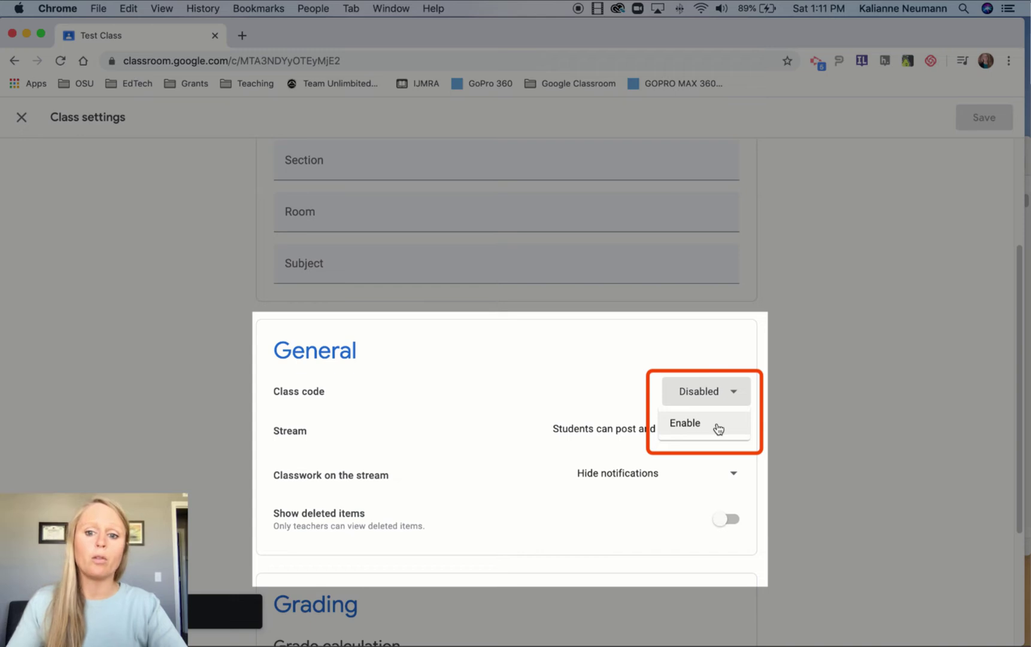
pyautogui.click(719, 427)
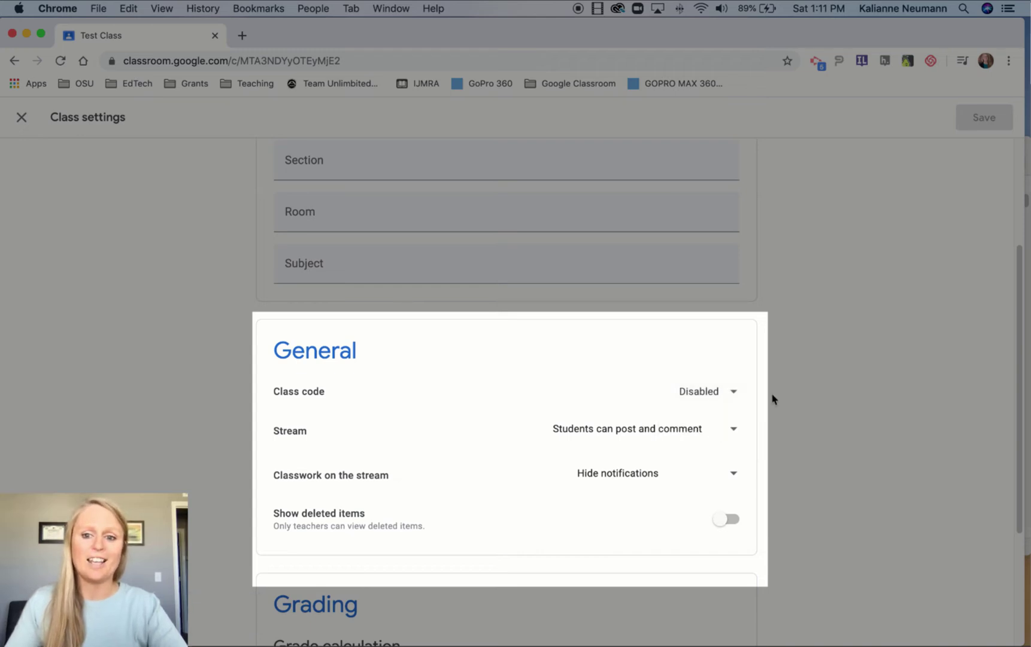
pyautogui.click(737, 400)
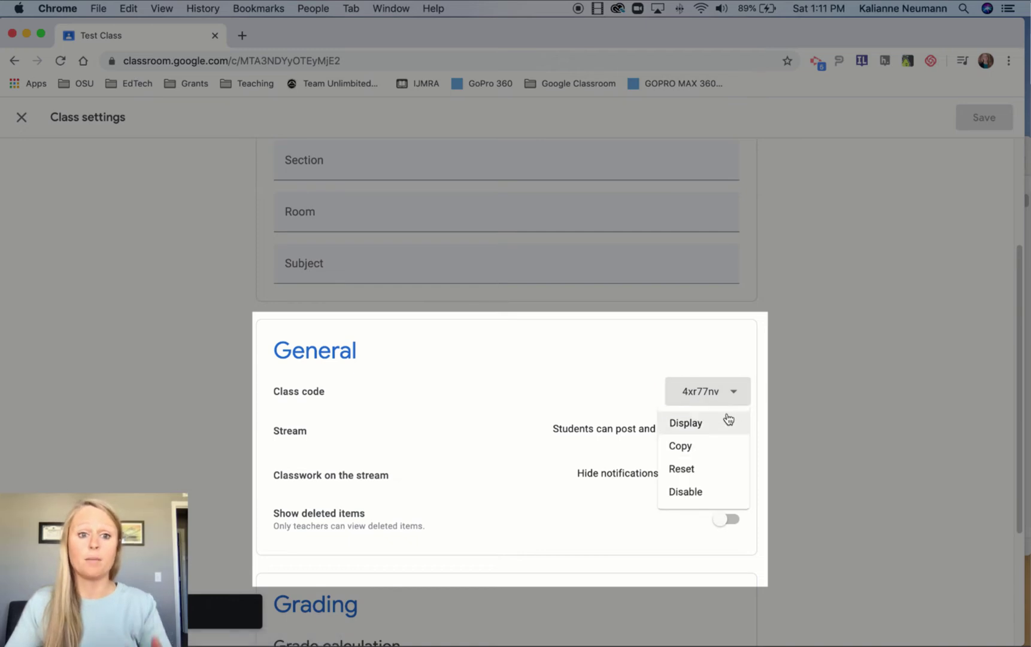
pyautogui.click(747, 430)
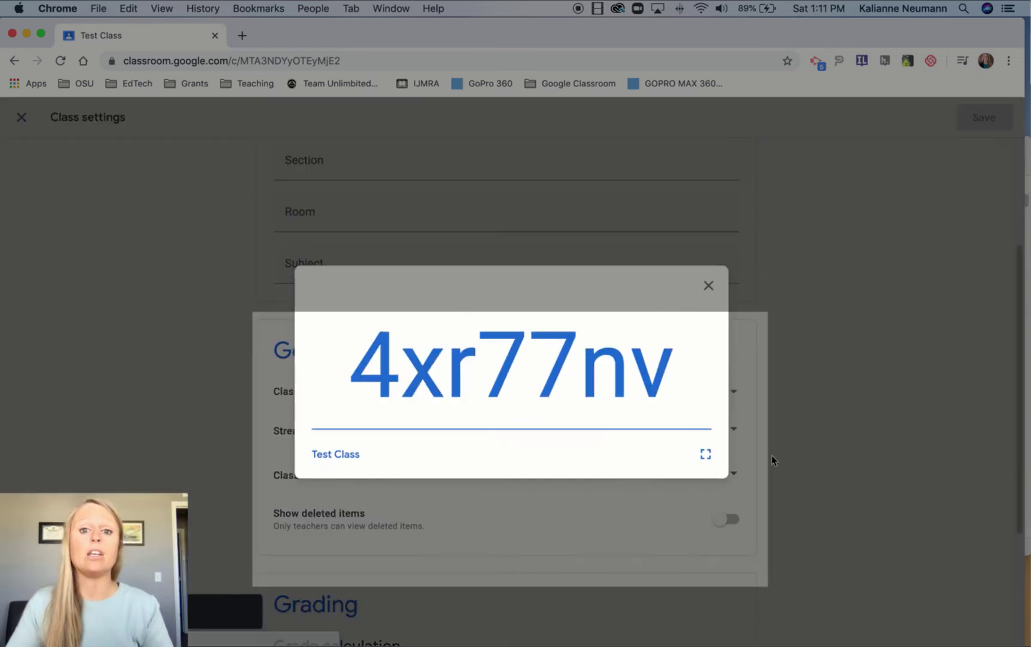
pyautogui.click(710, 287)
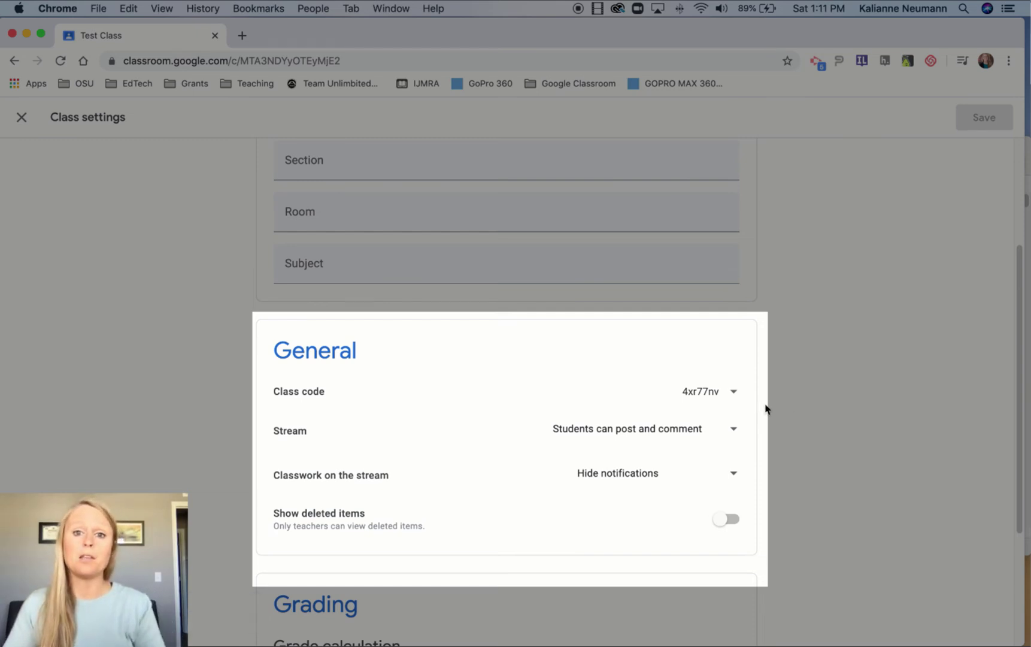
# Disable the newly generated class code.
pyautogui.click(732, 396)
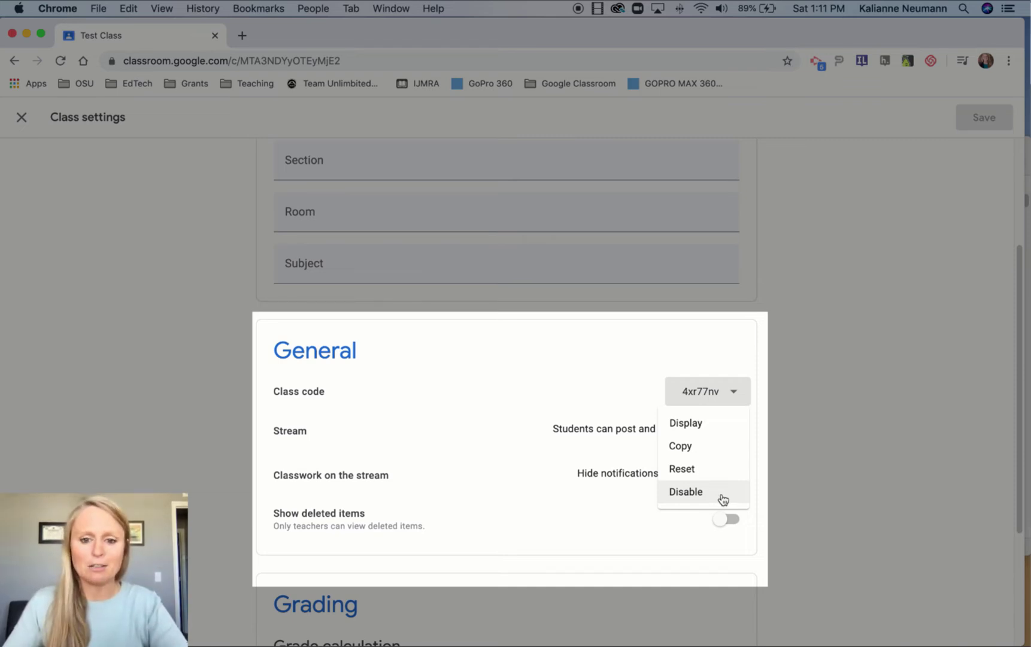
pyautogui.click(724, 497)
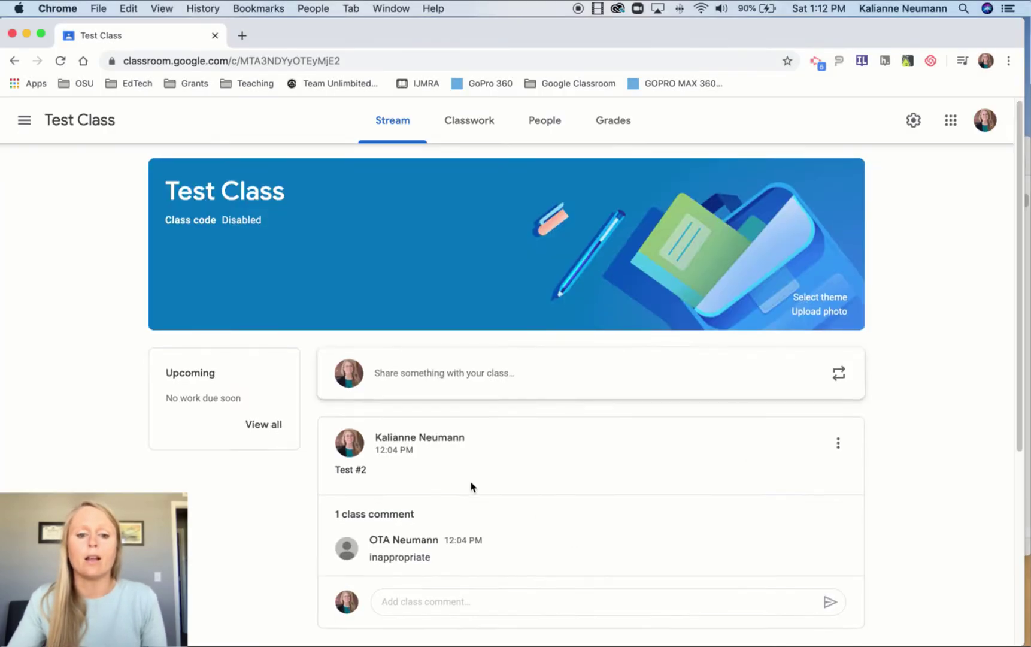
# Start a reply to the student's "inappropriate" comment on the "Test #2" post.
pyautogui.scroll(-5, 479, 467)
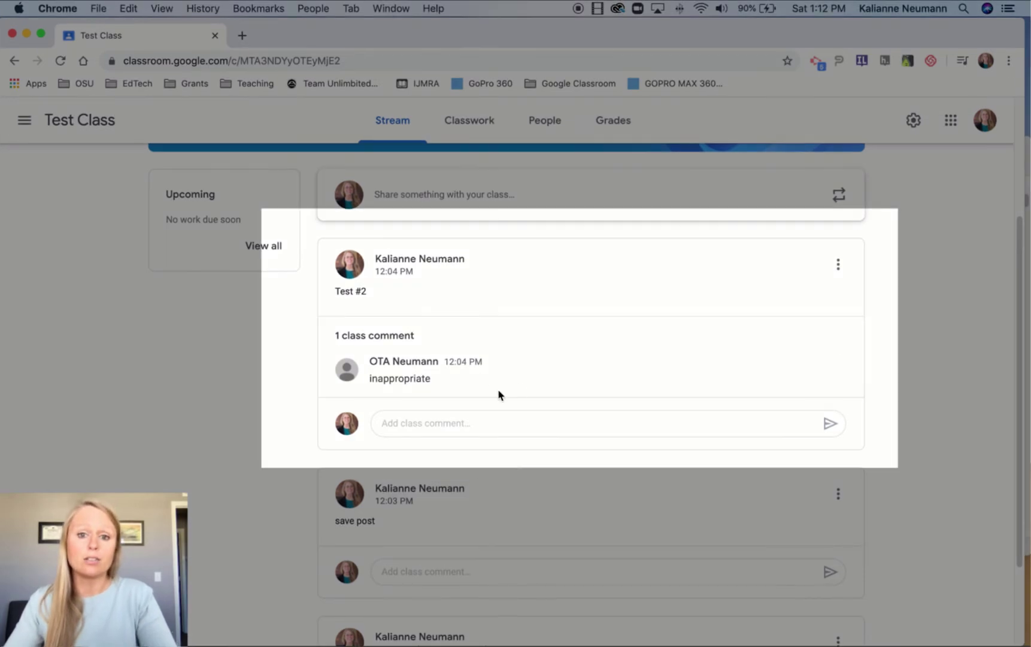
pyautogui.moveTo(559, 370)
pyautogui.click(815, 362)
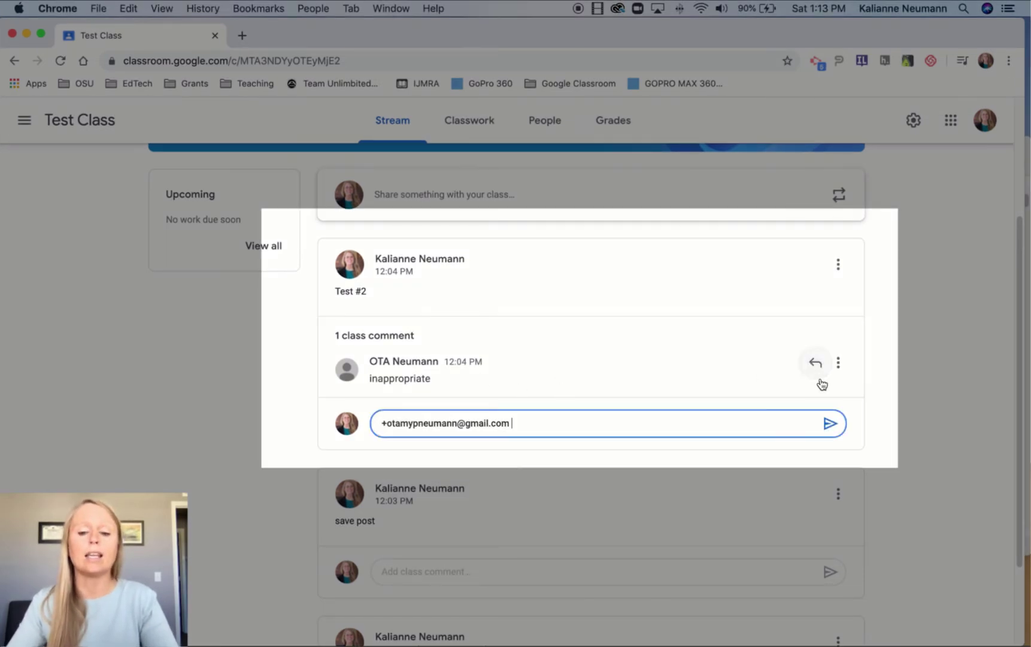
# Mute the student who commented "inappropriate" on the "Test #2" post and delete the comment as well.
pyautogui.click(838, 364)
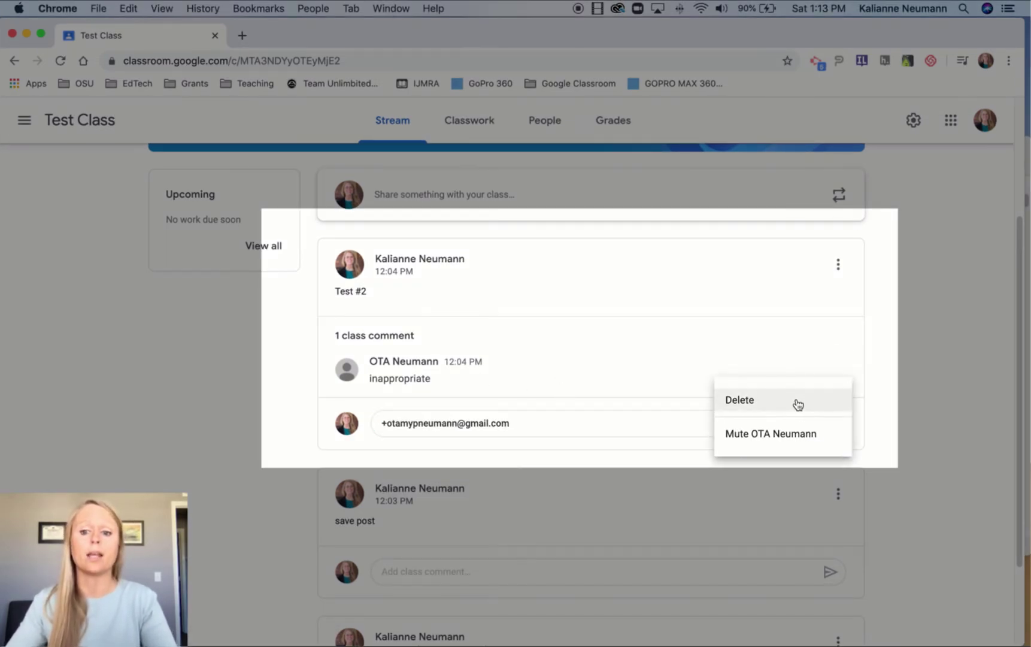
pyautogui.click(798, 443)
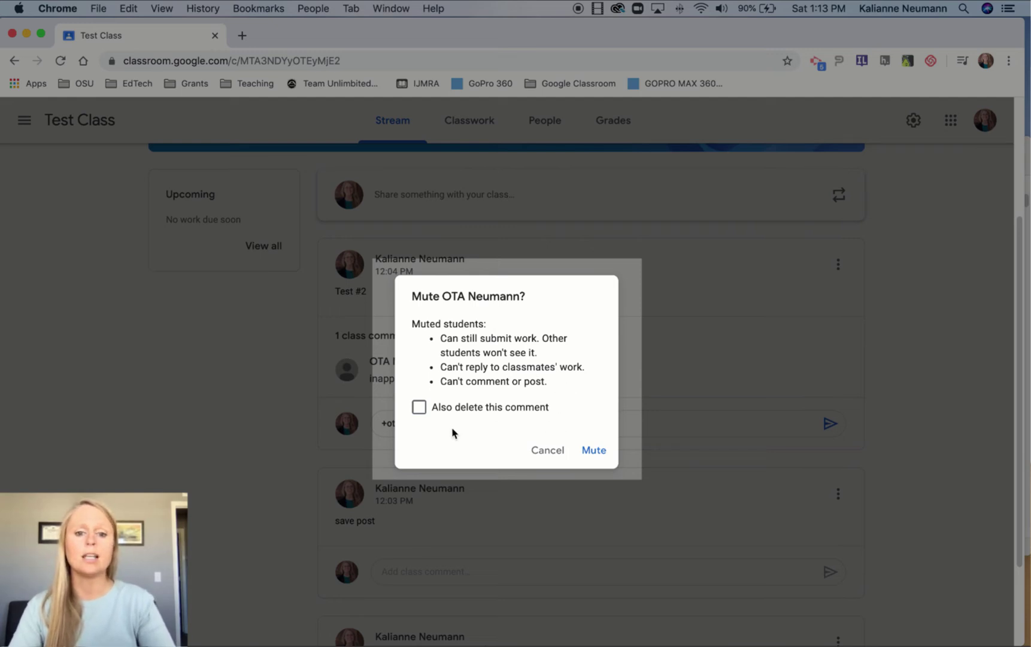
pyautogui.click(420, 410)
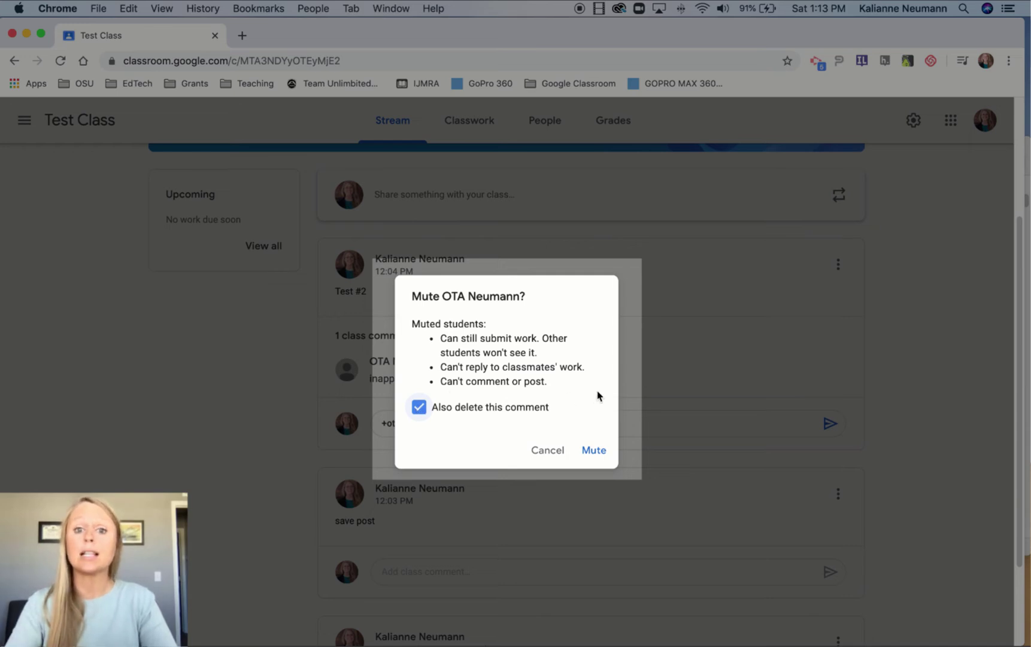
pyautogui.click(599, 455)
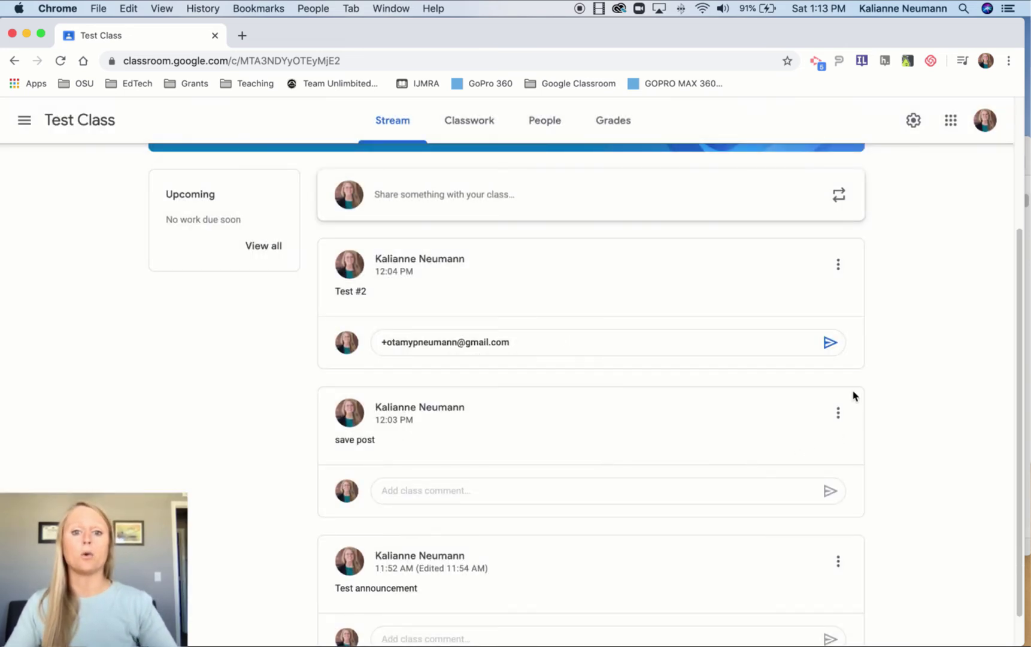
pyautogui.scroll(1, 935, 359)
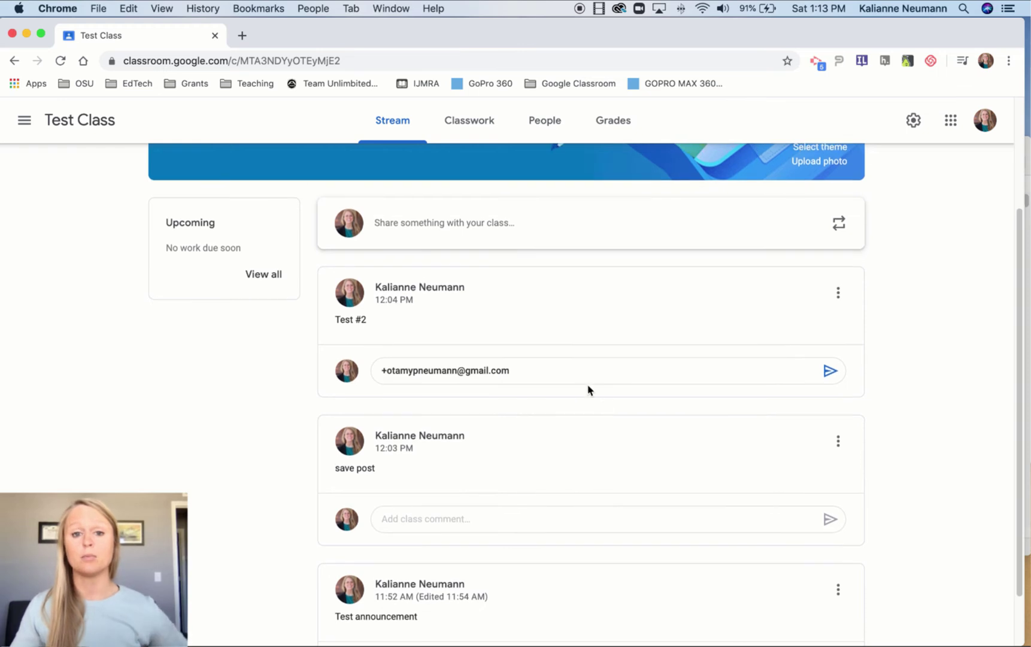
# In the class settings, set the Stream permission to "Students can only comment".
pyautogui.scroll(2, 933, 402)
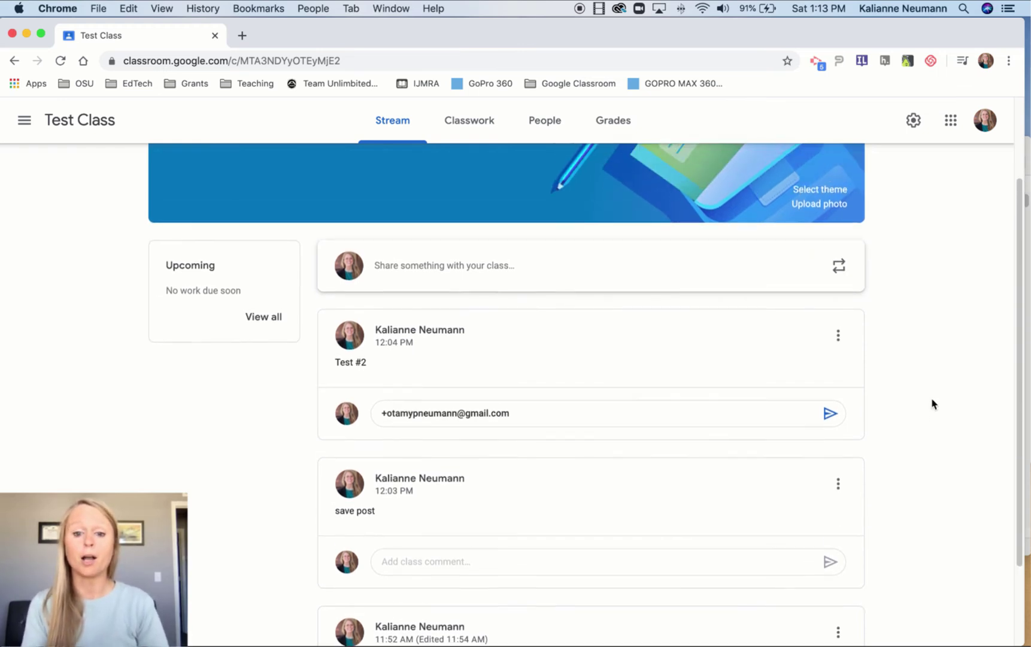
pyautogui.scroll(3, 932, 403)
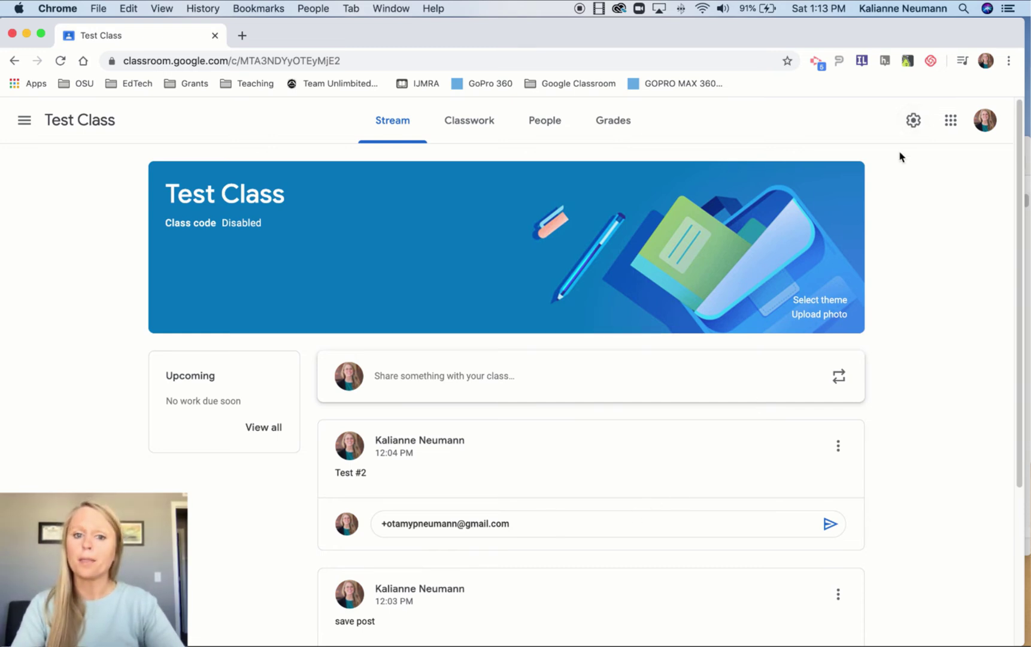
pyautogui.click(916, 121)
pyautogui.scroll(-3, 793, 501)
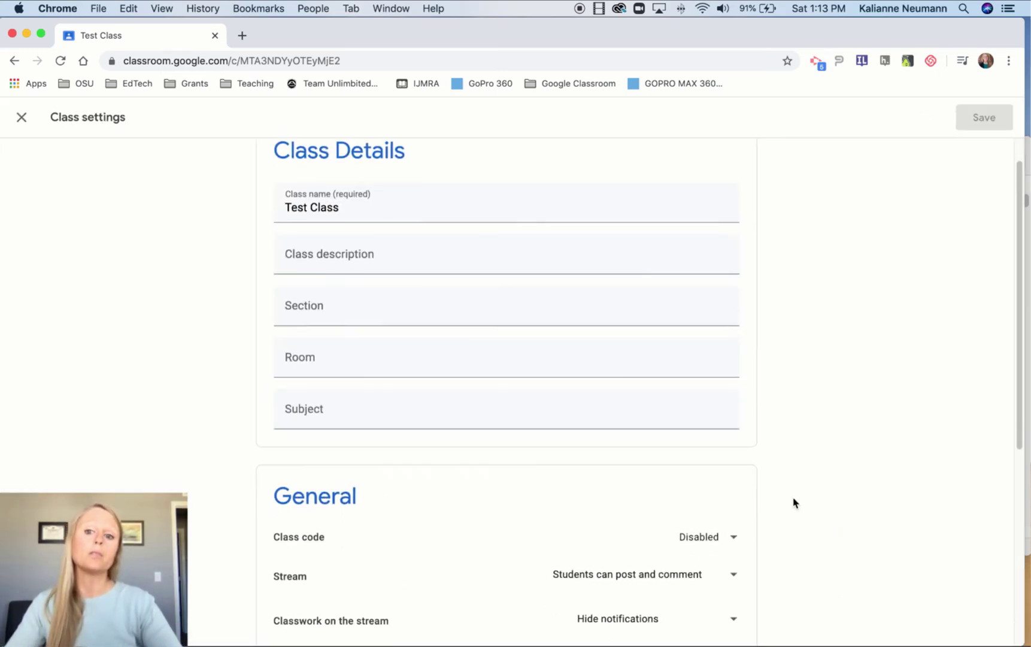
pyautogui.scroll(-3, 779, 494)
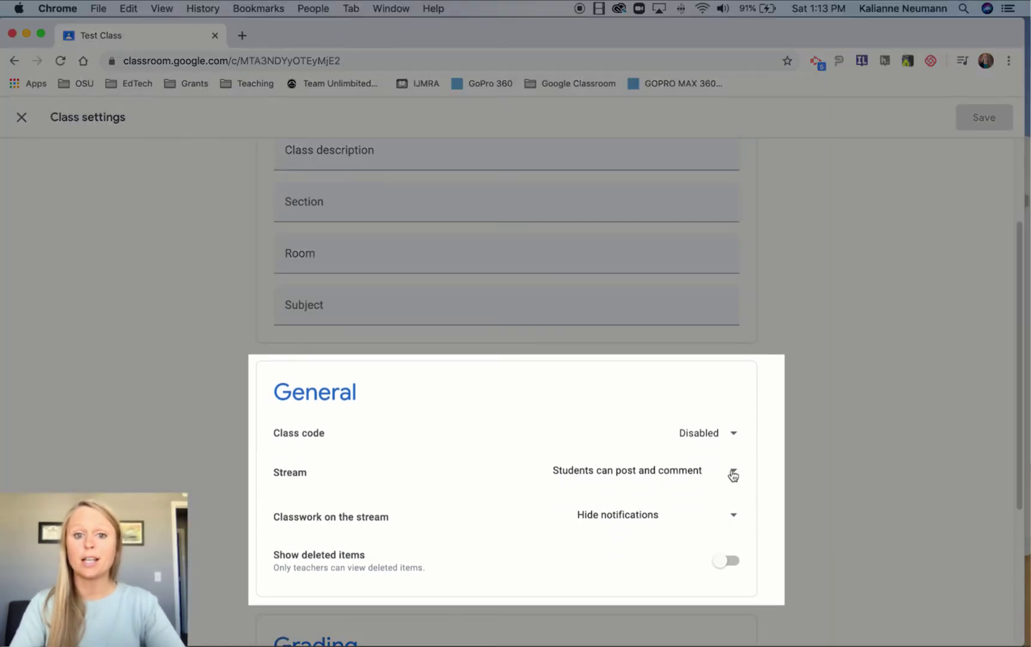
pyautogui.click(733, 473)
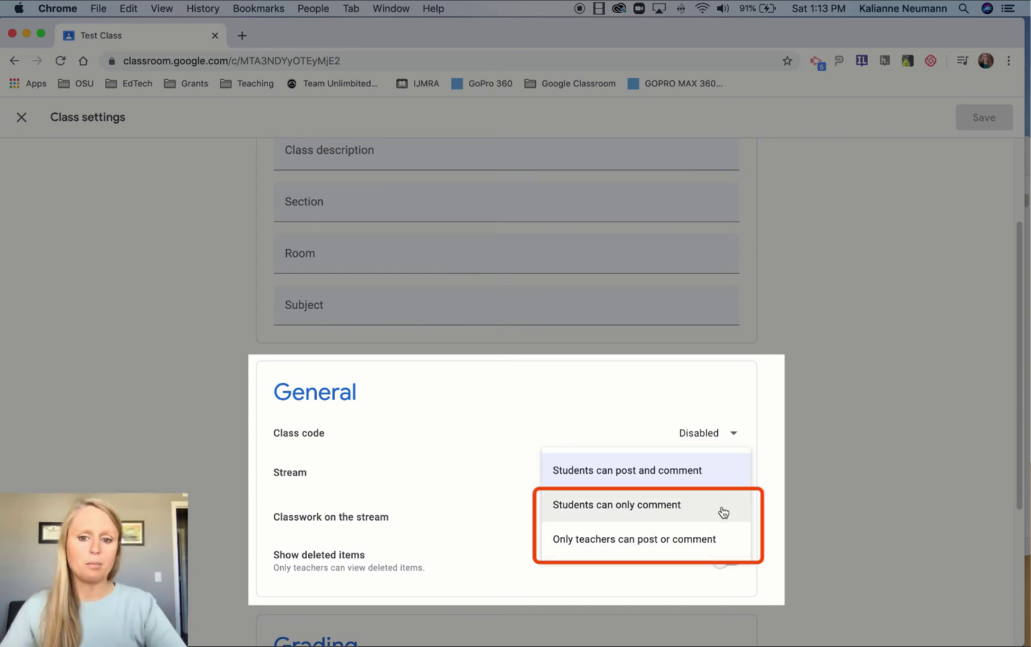
pyautogui.click(689, 512)
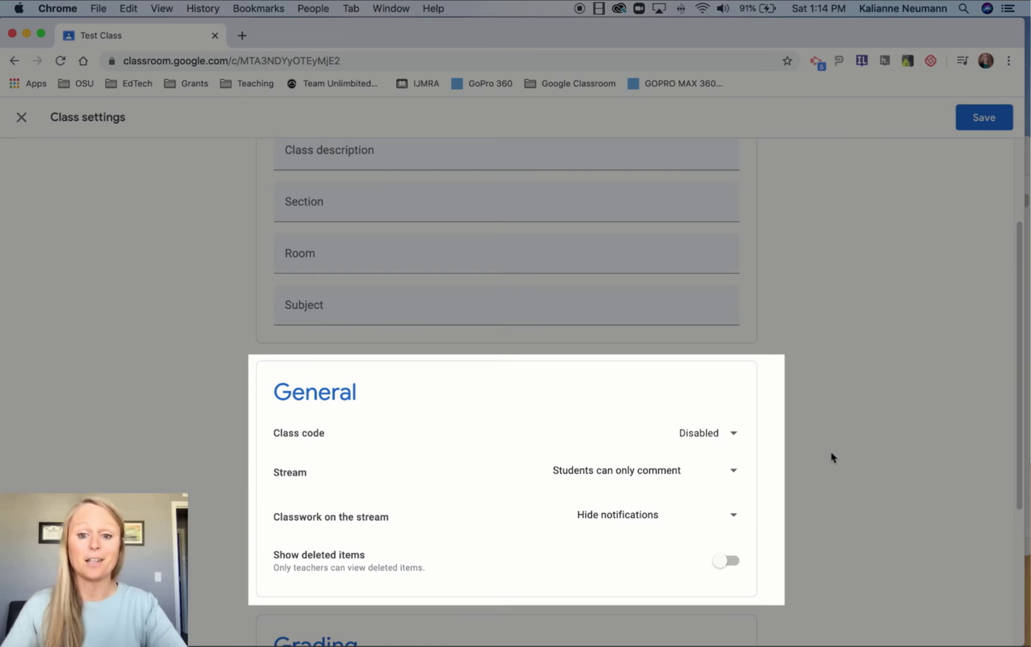
# Set Classwork on the stream to "Show attachments and details" and save the class settings.
pyautogui.scroll(-2, 826, 485)
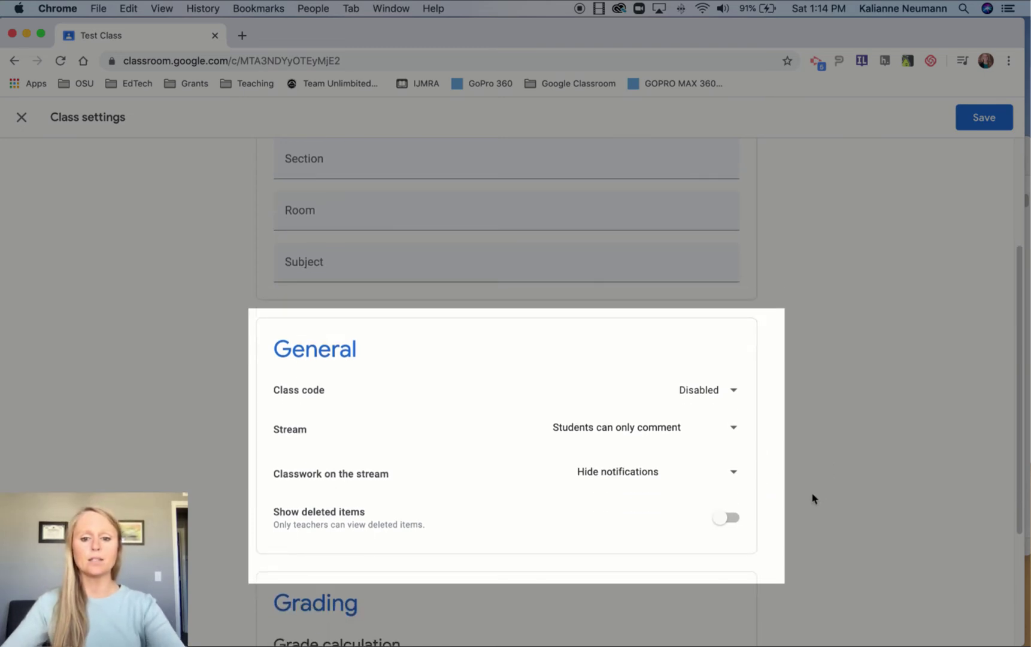
pyautogui.click(680, 474)
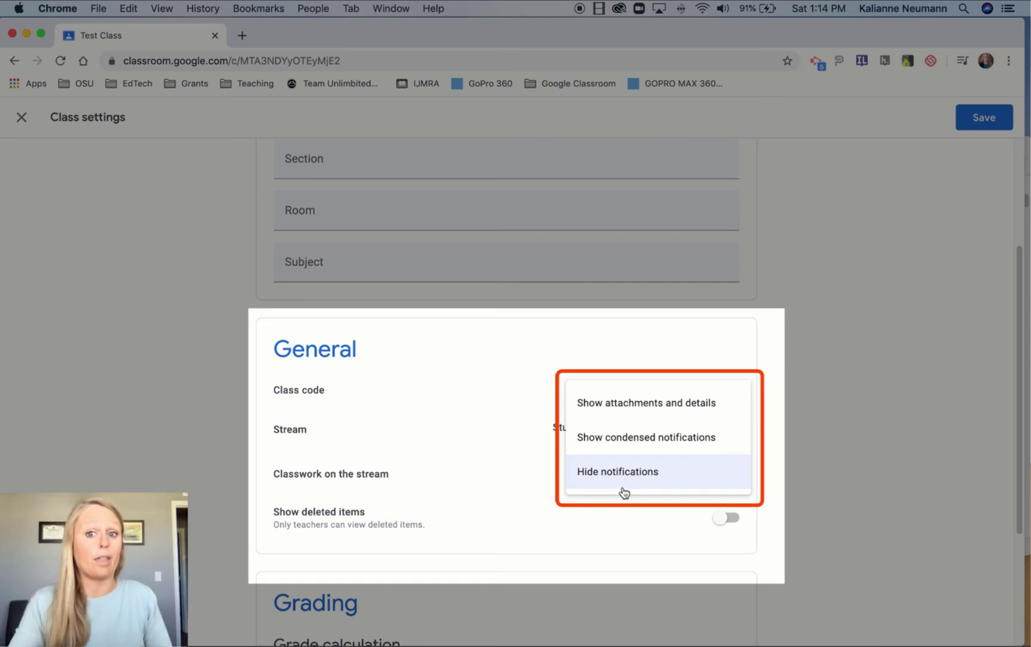
pyautogui.click(674, 406)
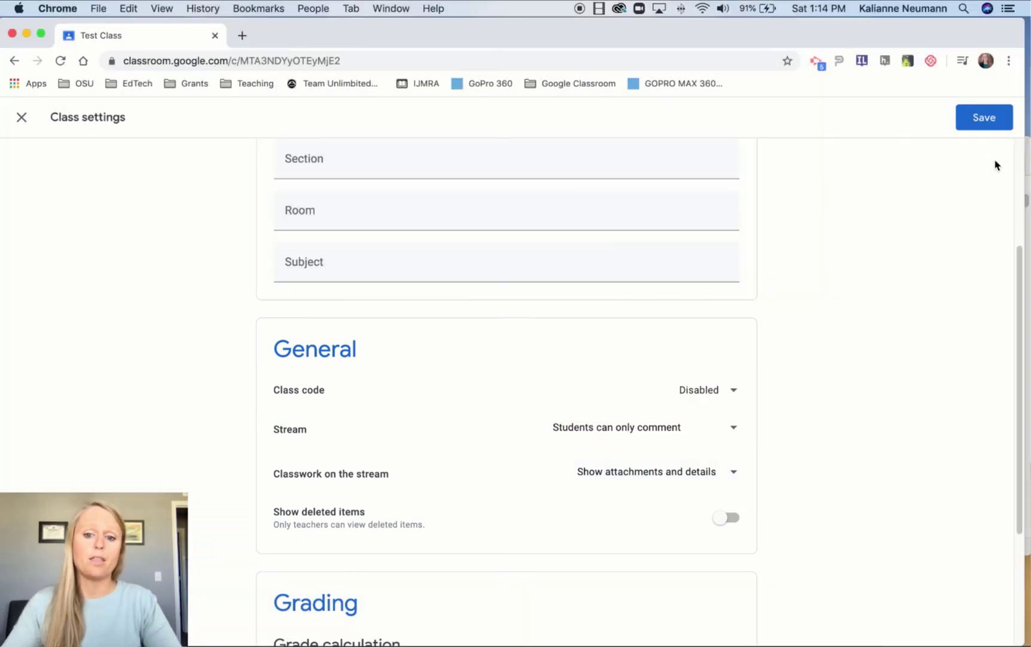
pyautogui.click(989, 129)
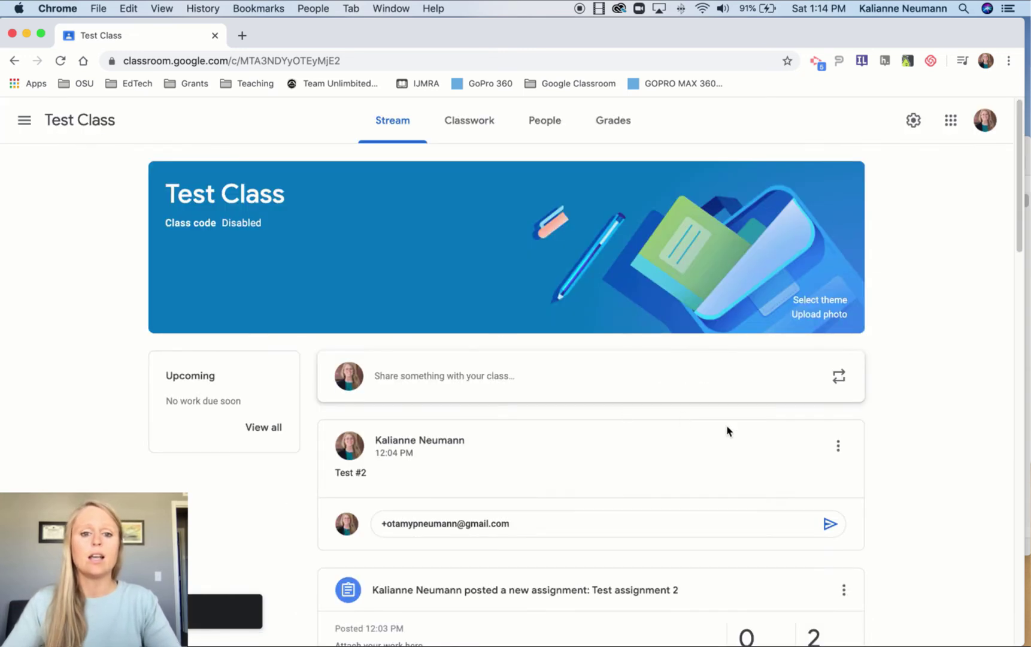
# Examine how assignments and questions with their attachments and details appear among the posts throughout the class stream.
pyautogui.scroll(-1, 698, 430)
pyautogui.scroll(-5, 707, 436)
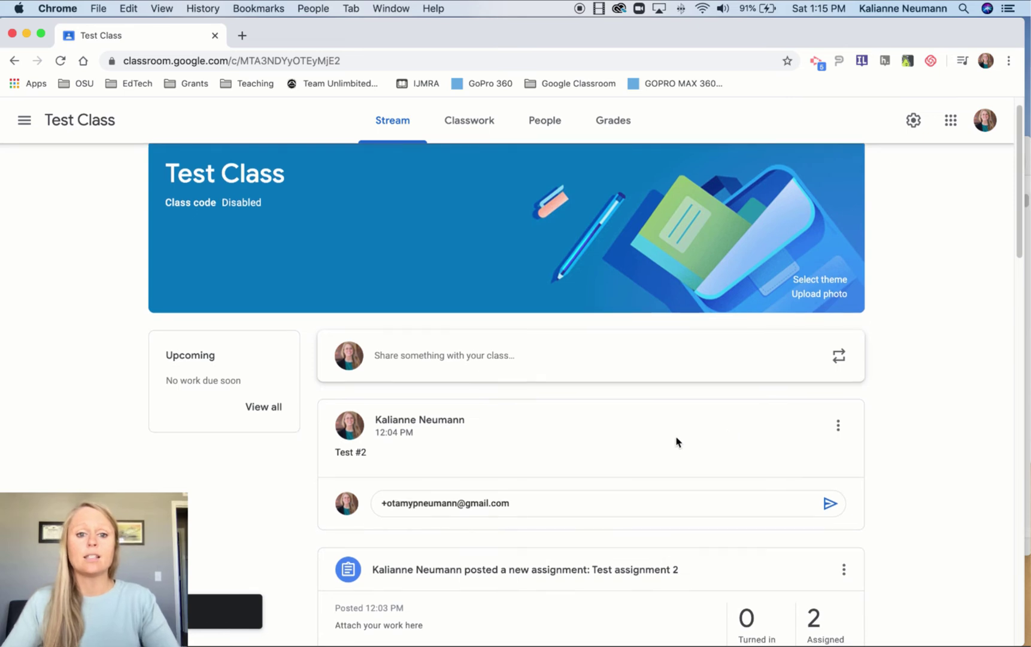
pyautogui.scroll(-8, 791, 486)
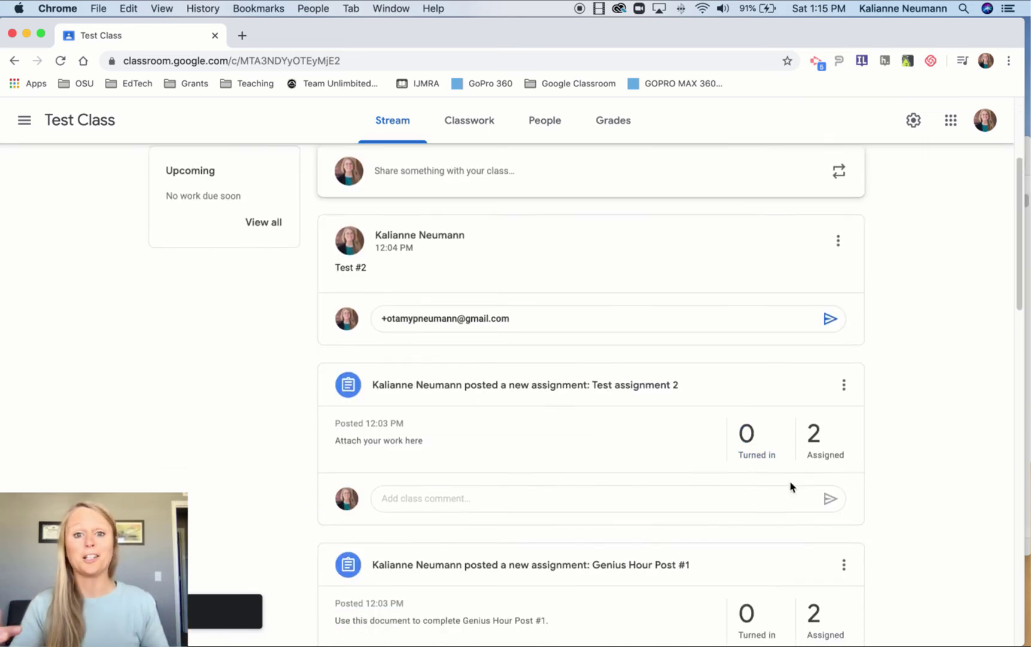
pyautogui.scroll(-8, 782, 485)
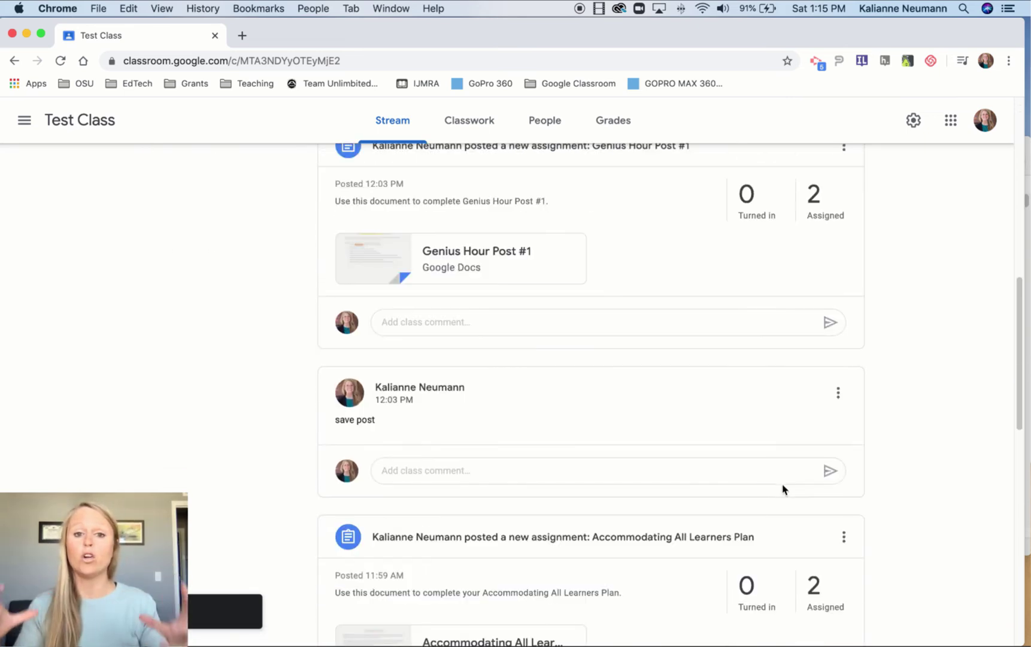
pyautogui.scroll(-6, 784, 489)
pyautogui.scroll(-7, 783, 490)
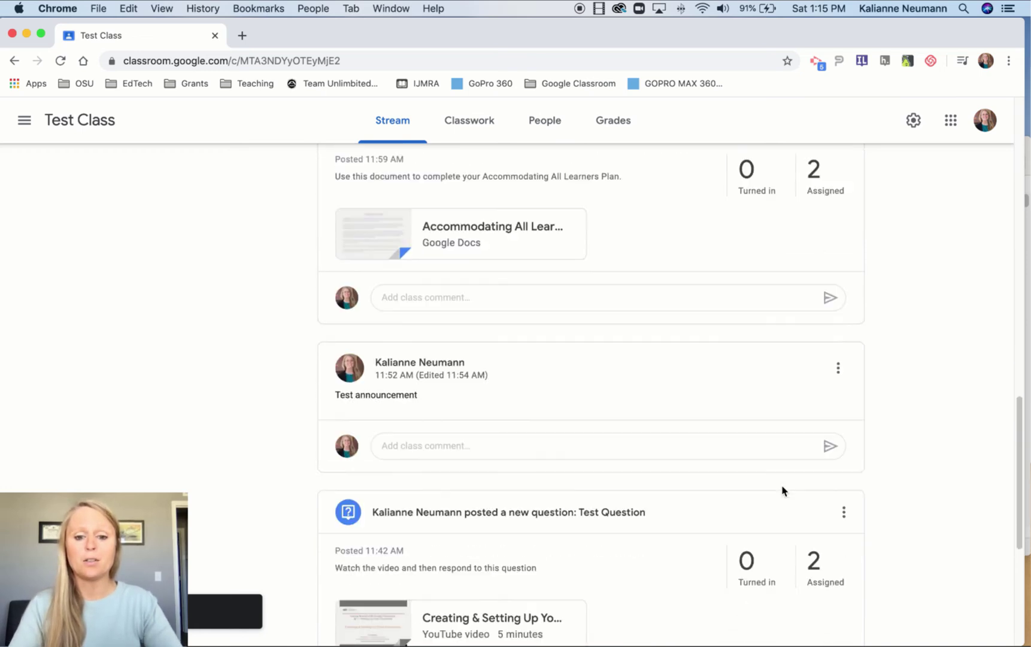
pyautogui.scroll(-5, 783, 492)
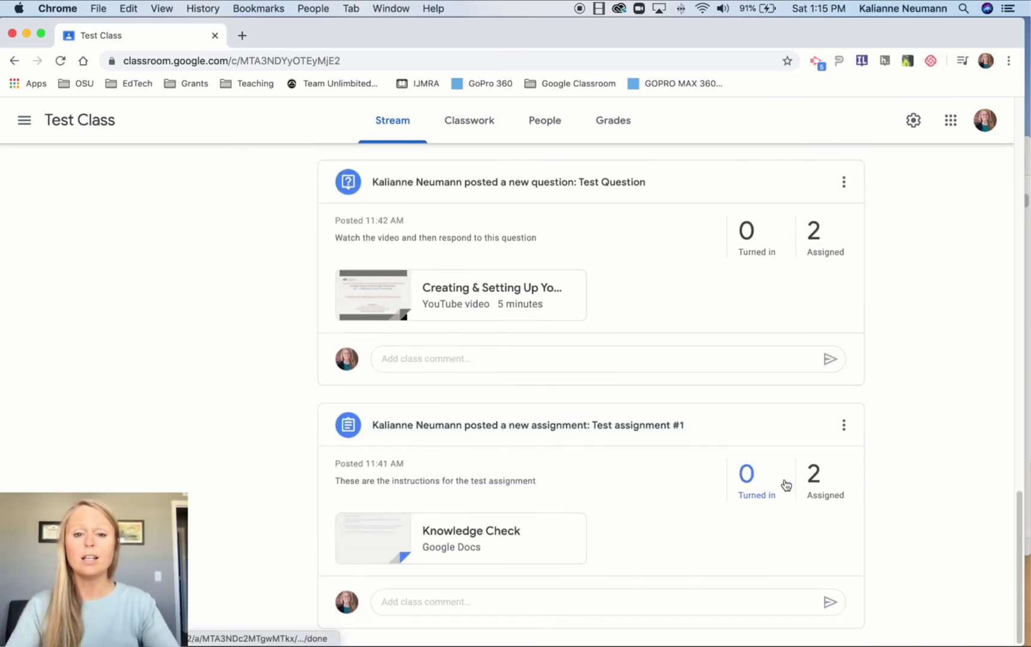
pyautogui.scroll(12, 786, 488)
pyautogui.scroll(4, 788, 482)
pyautogui.scroll(15, 787, 481)
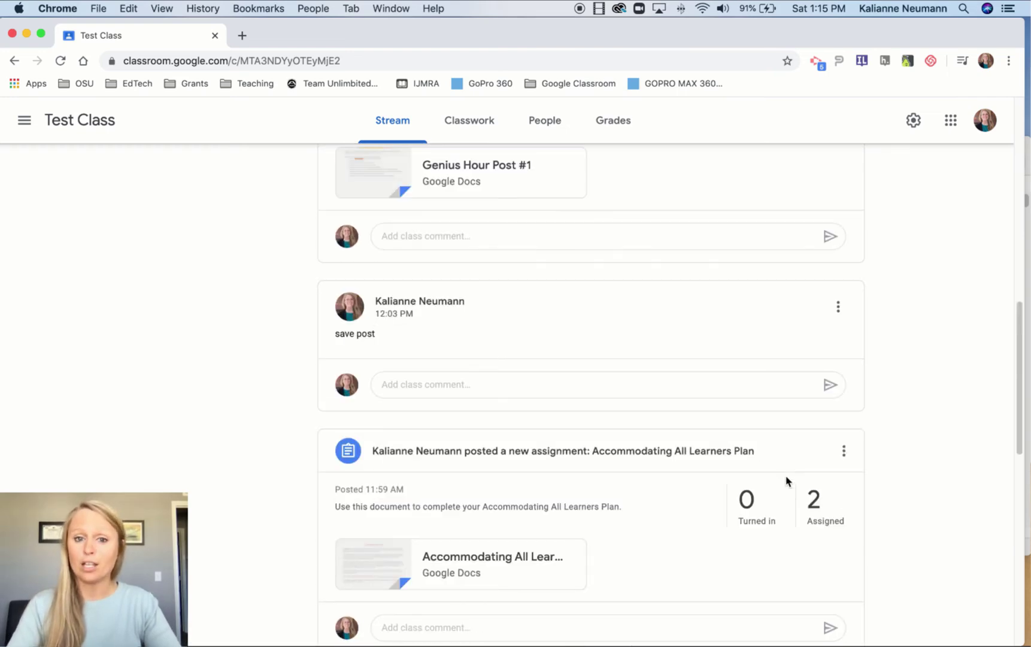
# Set Classwork on the stream to "Show condensed notifications", save the class settings, and review the posts in the stream.
pyautogui.click(914, 120)
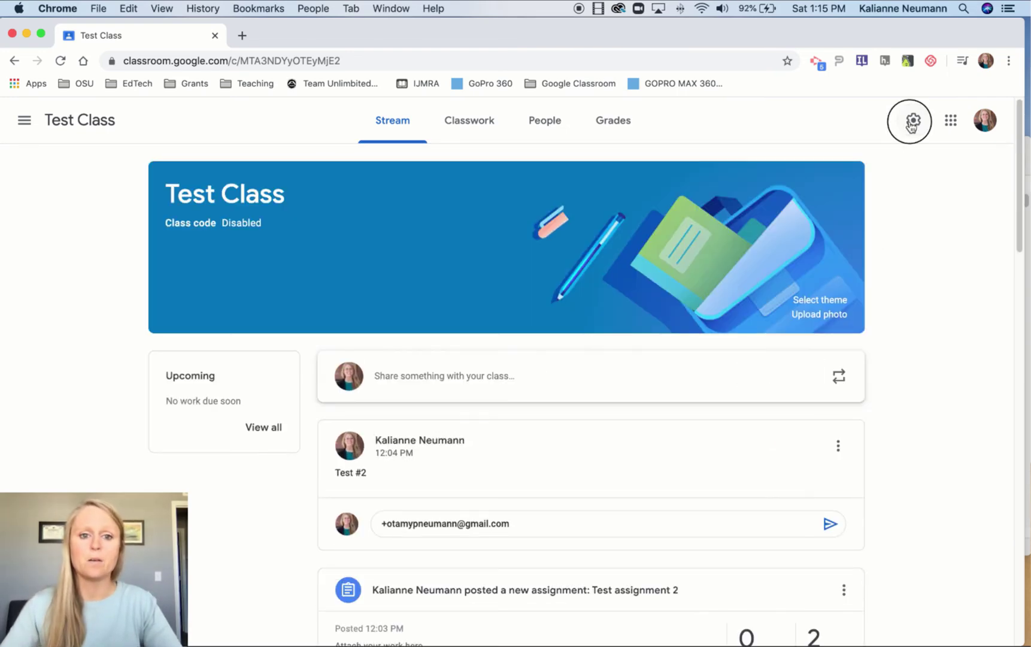
pyautogui.scroll(-2, 723, 498)
pyautogui.scroll(-3, 723, 501)
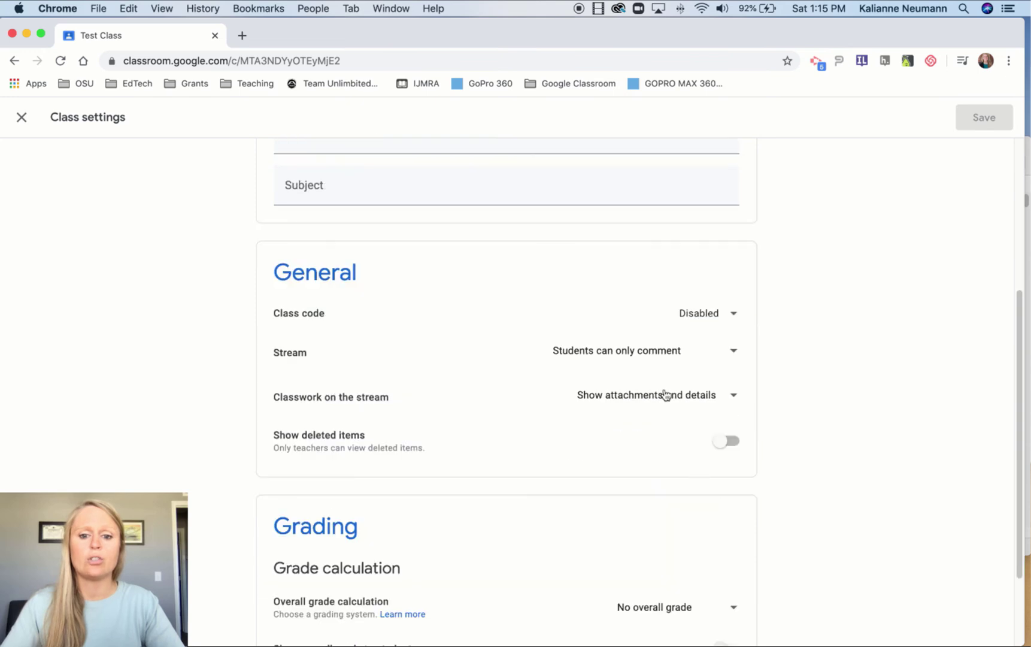
pyautogui.click(677, 399)
pyautogui.click(681, 436)
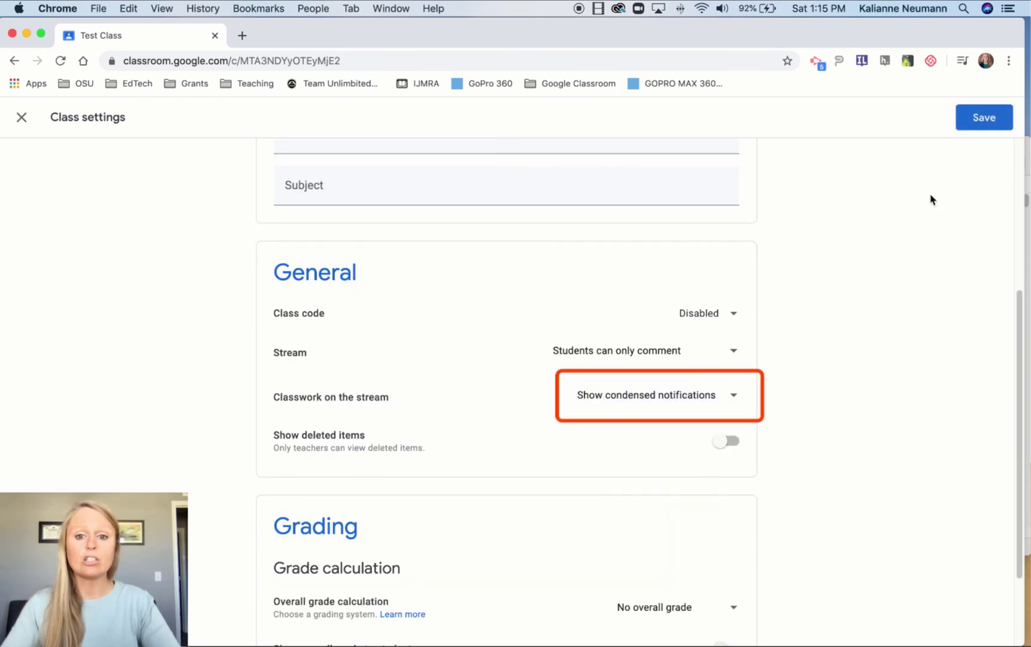
pyautogui.click(989, 113)
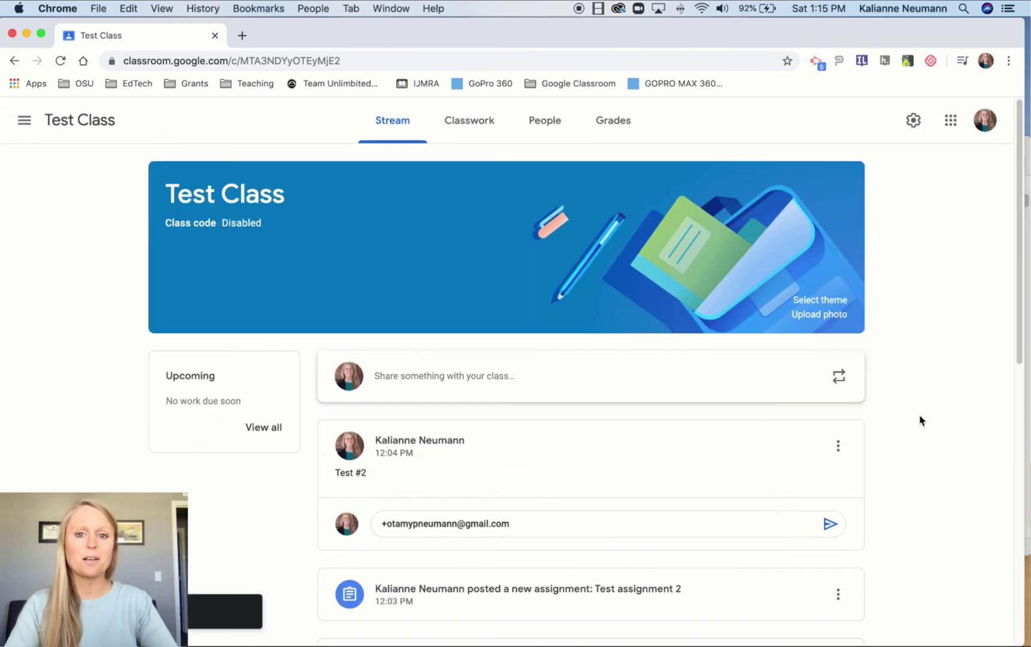
pyautogui.scroll(-2, 928, 429)
pyautogui.scroll(-3, 927, 432)
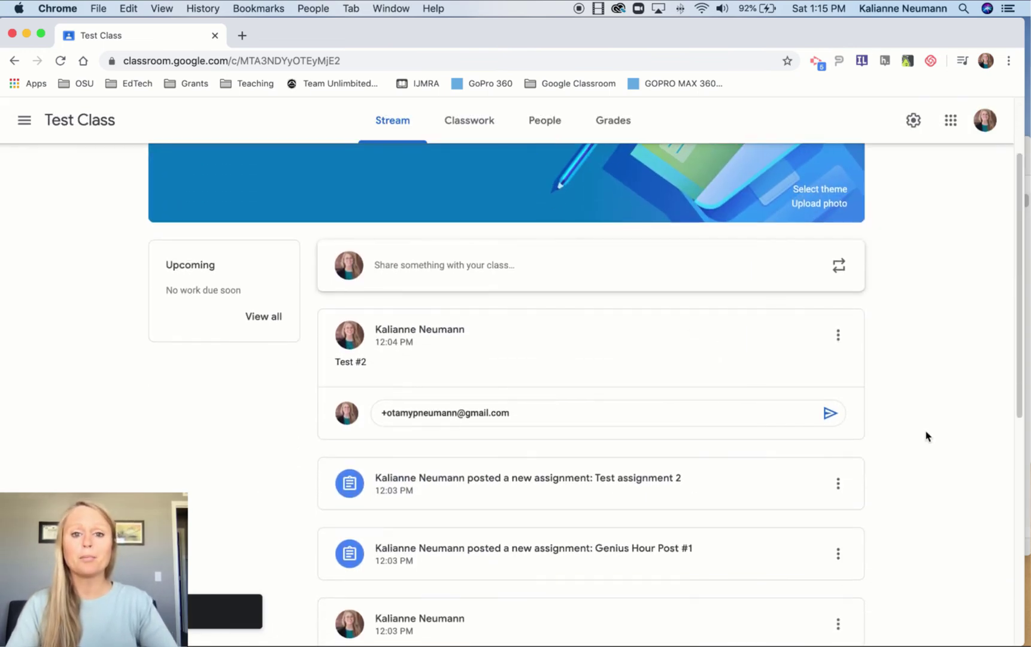
pyautogui.scroll(-6, 926, 437)
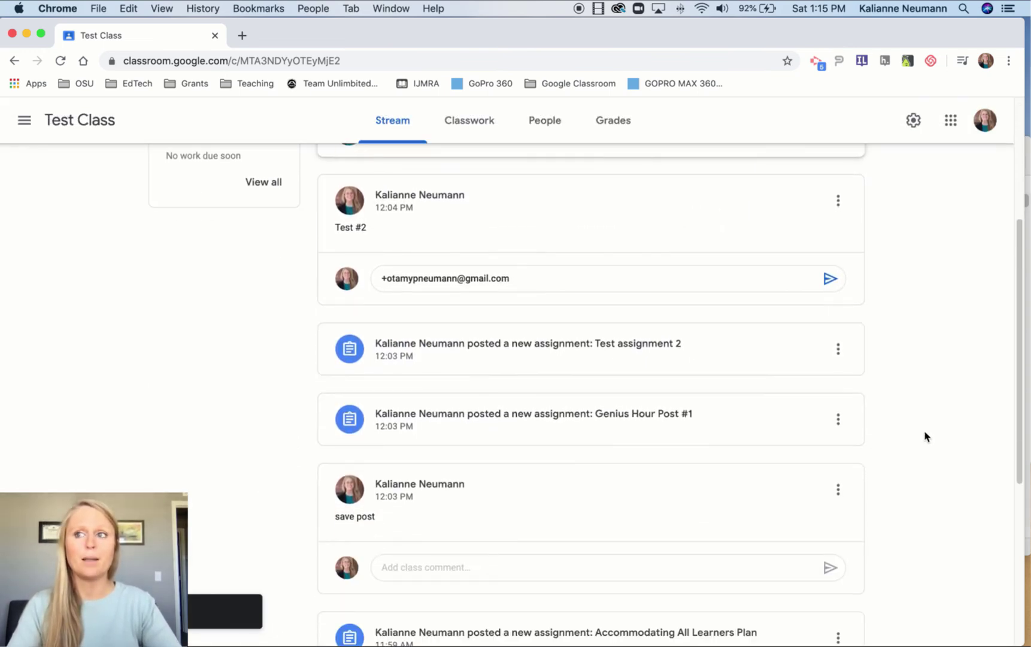
pyautogui.scroll(-4, 926, 440)
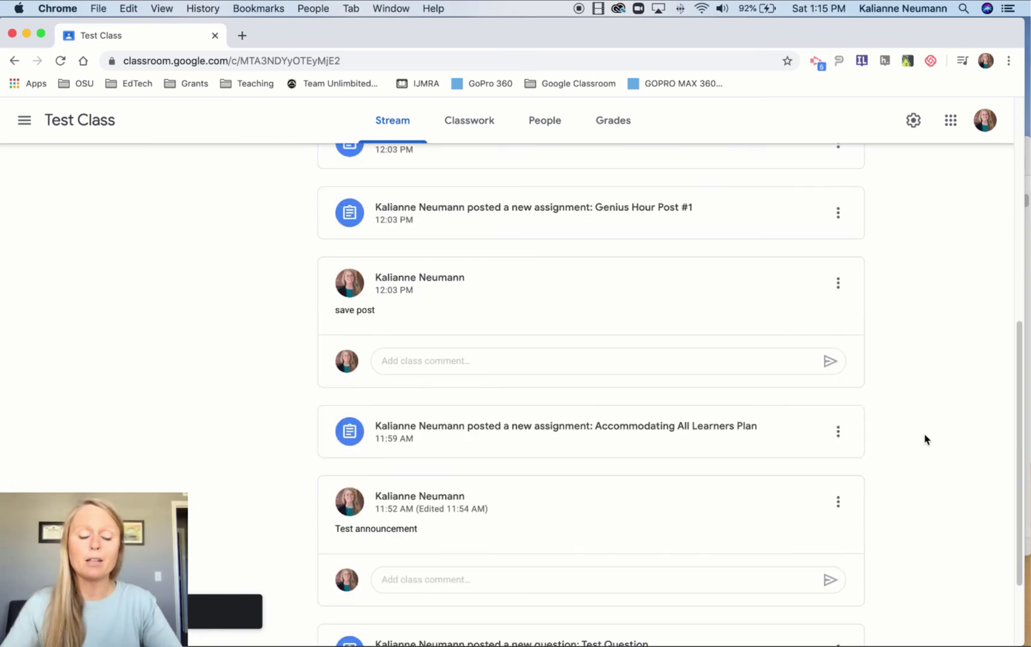
# In the class settings, set Classwork on the stream to "Hide notifications".
pyautogui.click(914, 121)
pyautogui.scroll(-3, 878, 458)
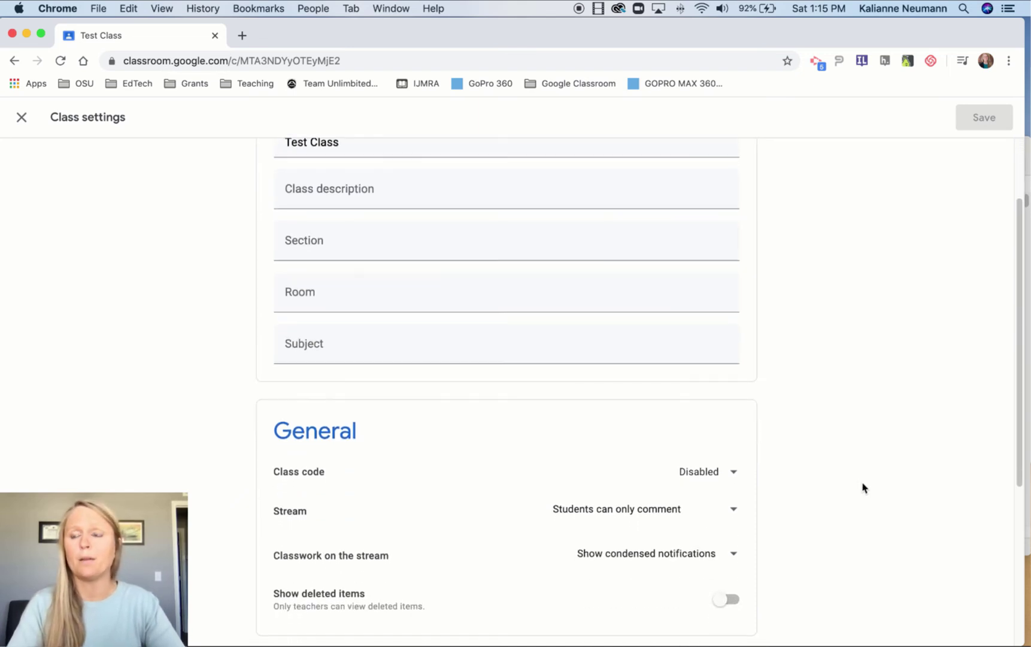
pyautogui.click(713, 553)
pyautogui.click(698, 589)
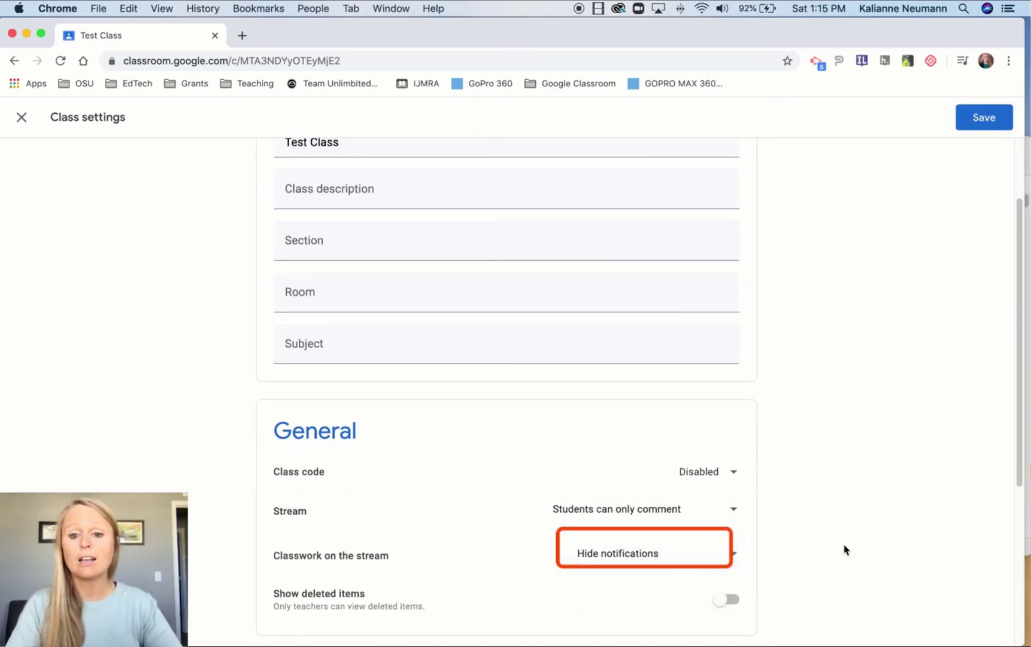
# Turn on "Show deleted items" and save the class settings.
pyautogui.scroll(-2, 914, 500)
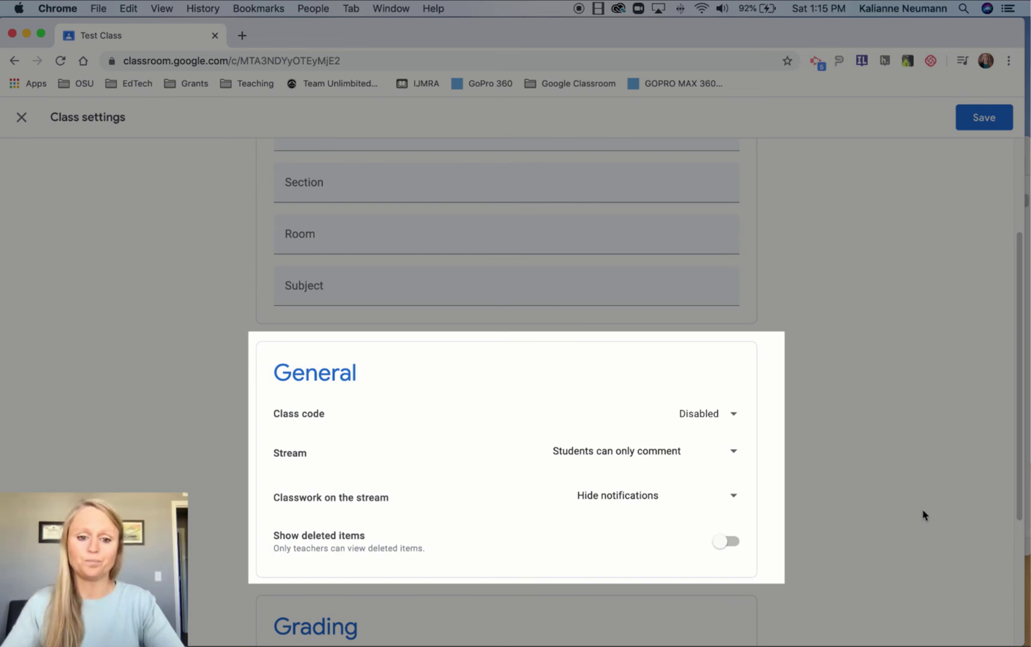
pyautogui.scroll(-1, 836, 551)
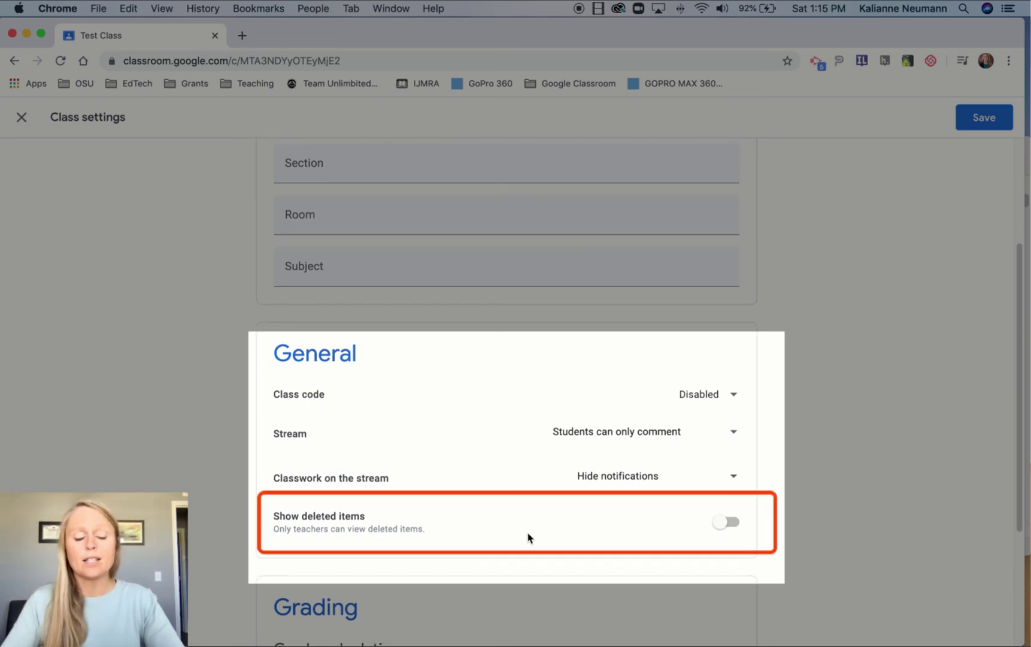
pyautogui.click(736, 521)
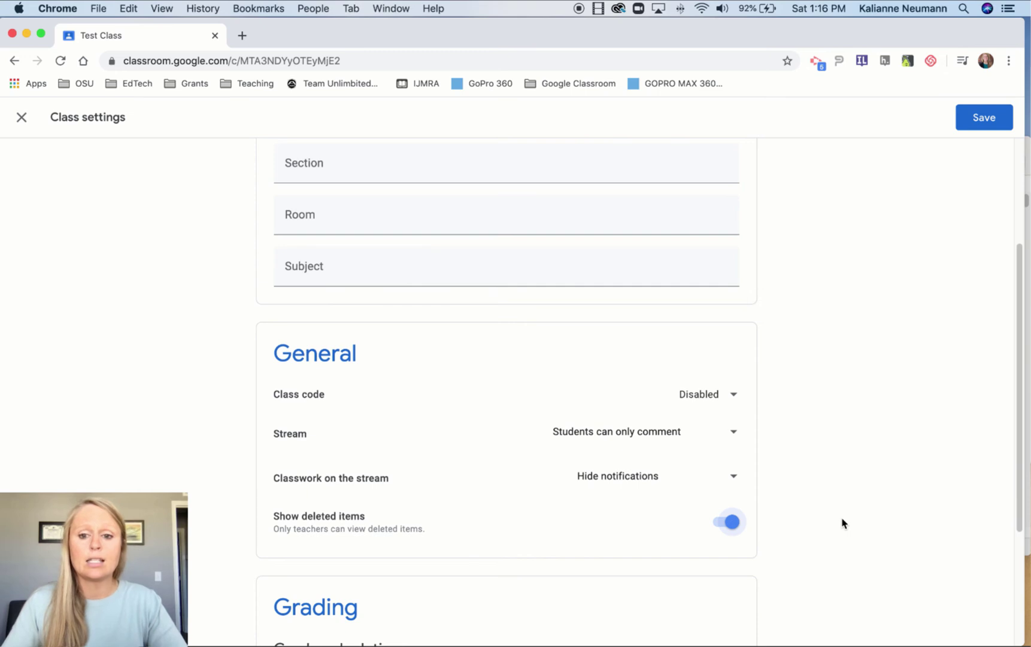
pyautogui.click(984, 118)
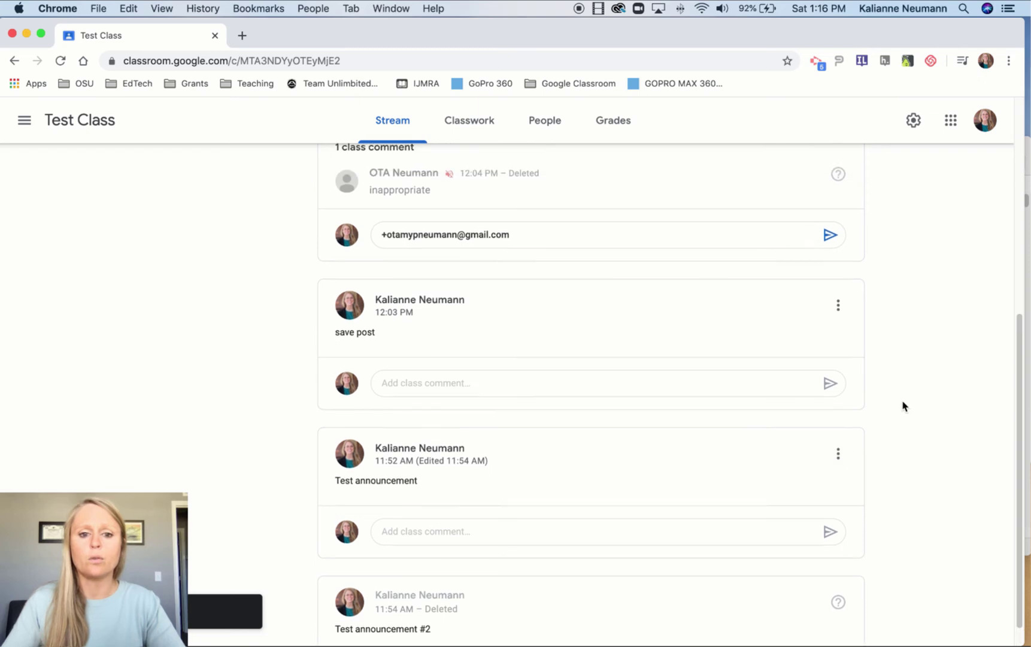
# Inspect the deleted "Test announcement #2" post and the deleted "inappropriate" comment in the stream, including their help notes.
pyautogui.scroll(5, 903, 406)
pyautogui.scroll(-5, 889, 396)
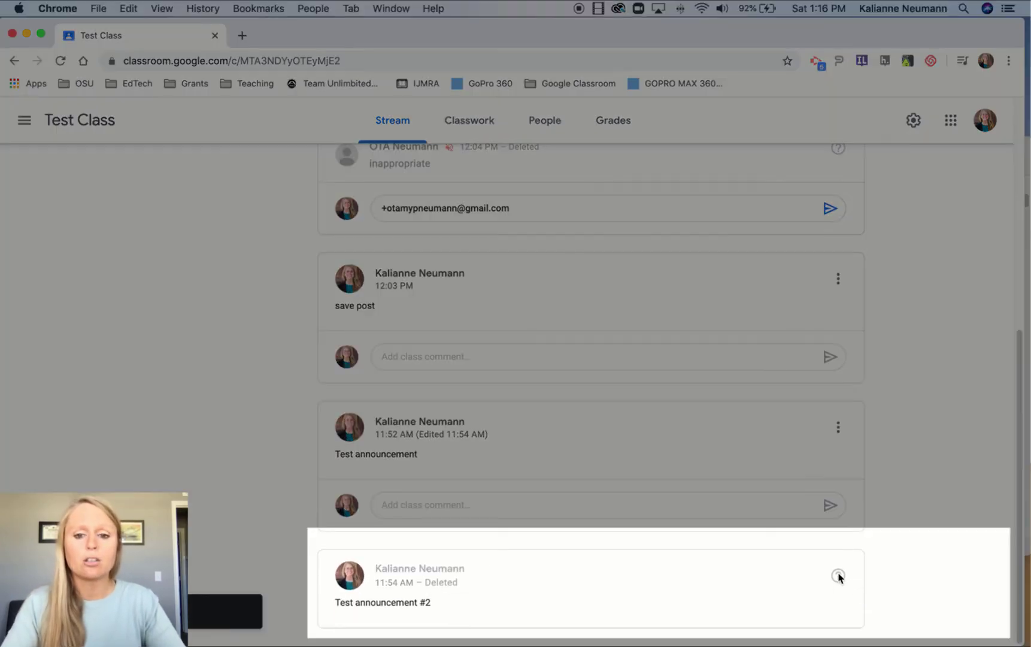
pyautogui.moveTo(839, 576)
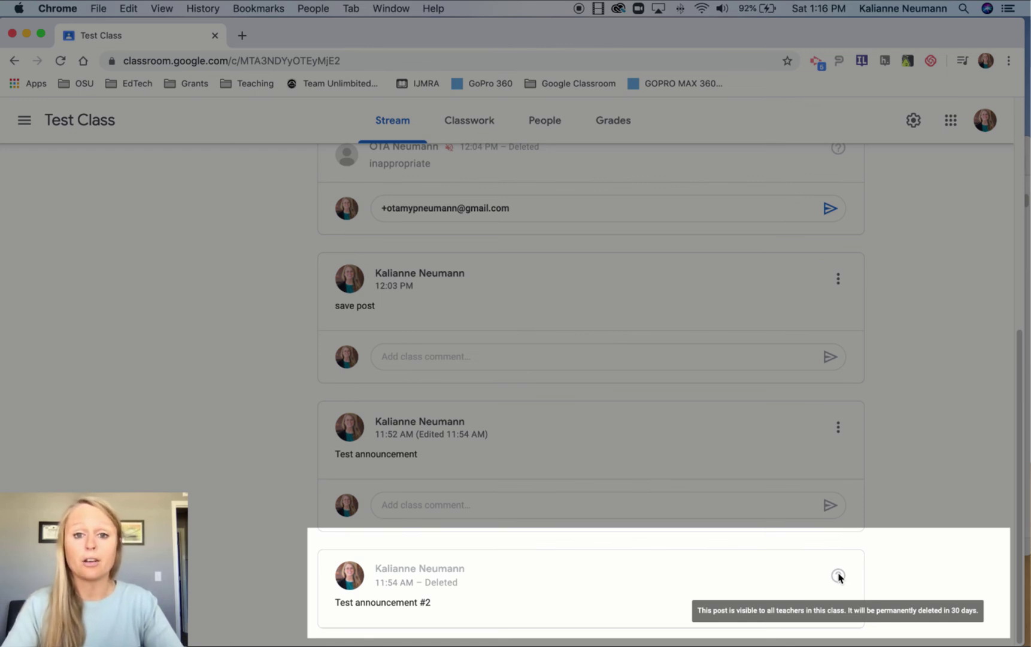
pyautogui.scroll(5, 909, 479)
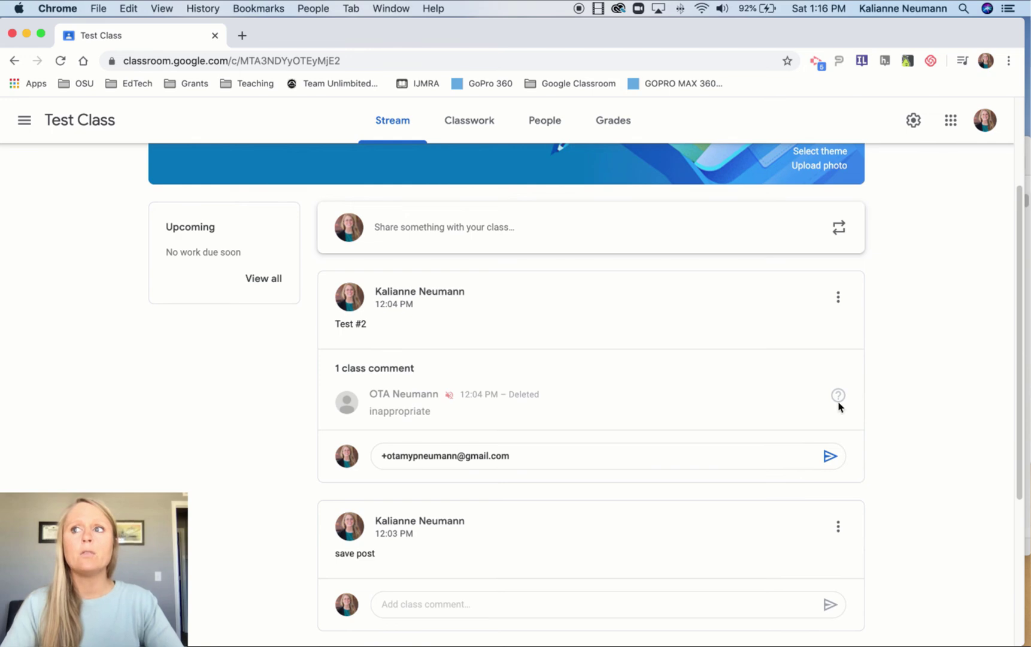
pyautogui.moveTo(838, 399)
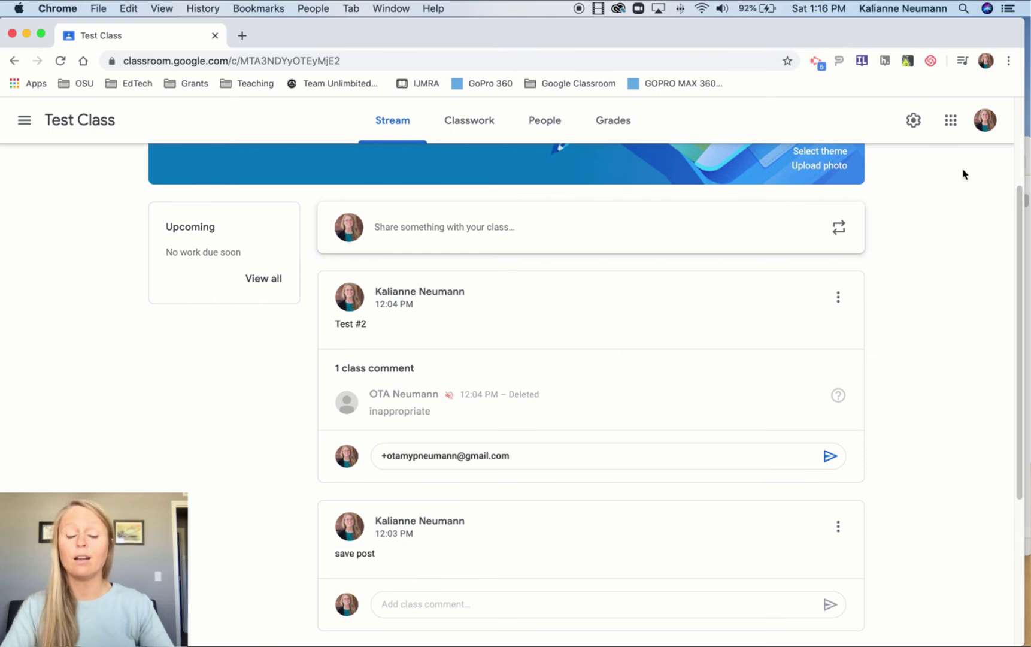
# Reopen the class settings and go to the General section.
pyautogui.scroll(2, 921, 286)
pyautogui.scroll(4, 921, 286)
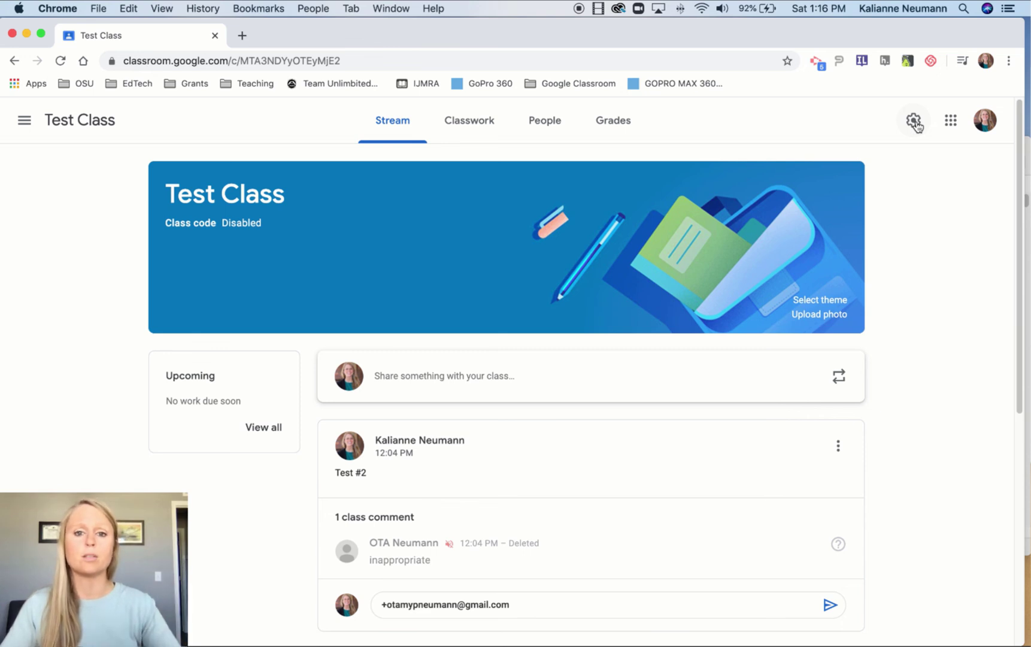
pyautogui.click(916, 122)
pyautogui.scroll(-5, 825, 448)
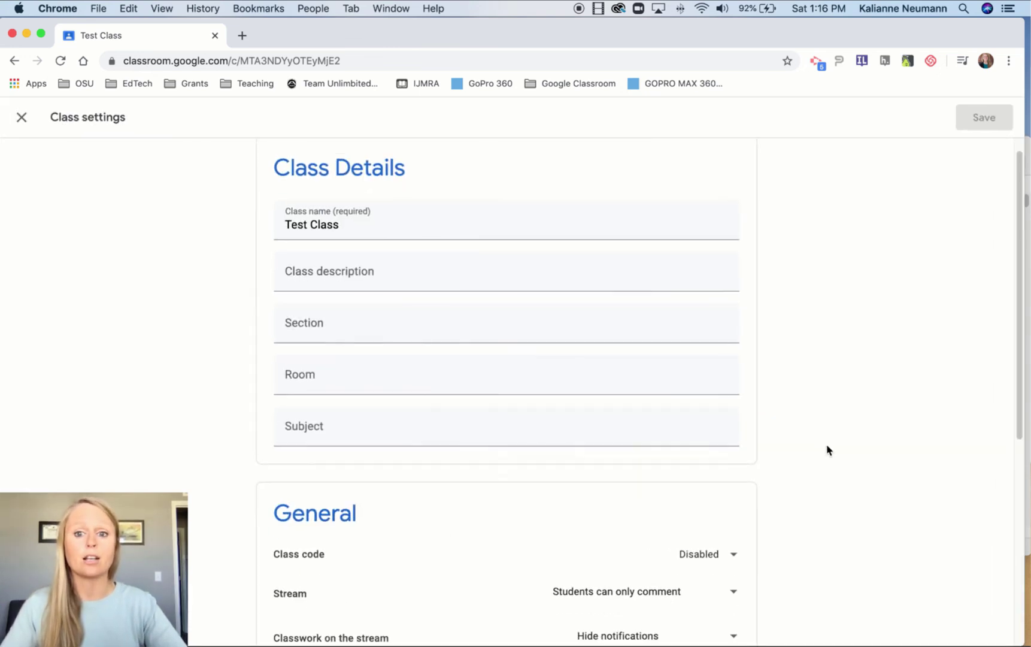